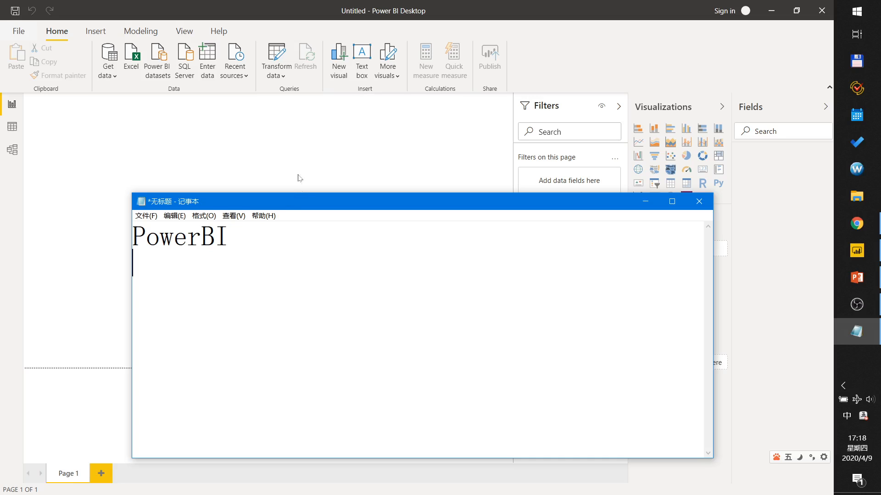
# Switch to Power BI Desktop and start importing data from a web source.
pyautogui.click(265, 159)
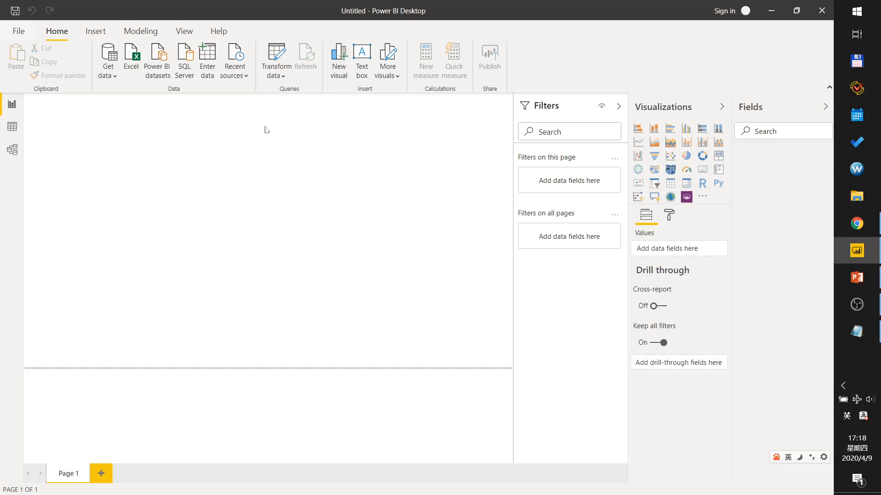
pyautogui.click(114, 77)
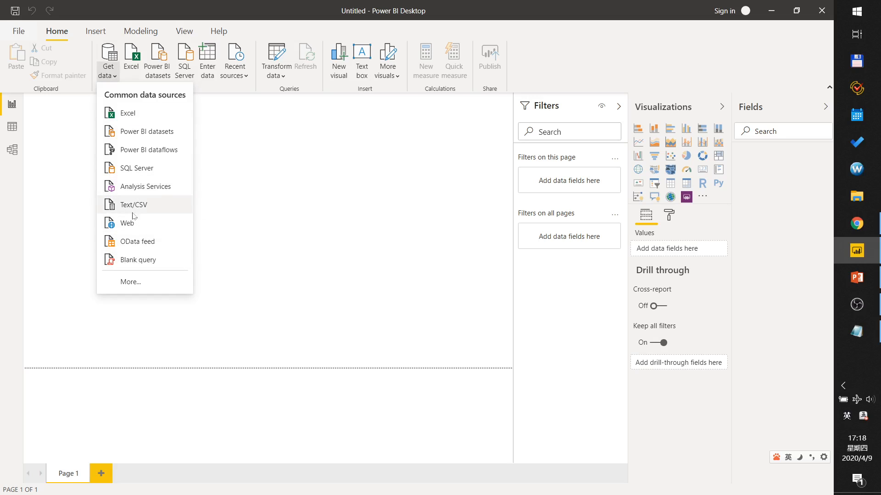
pyautogui.click(134, 232)
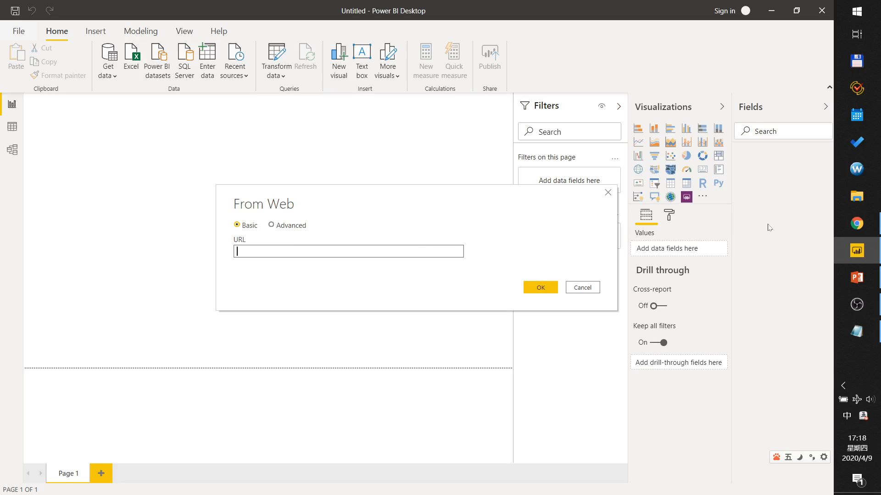
# Switch to Chrome and copy the address of the IMDb Top Rated Movies page.
pyautogui.click(857, 223)
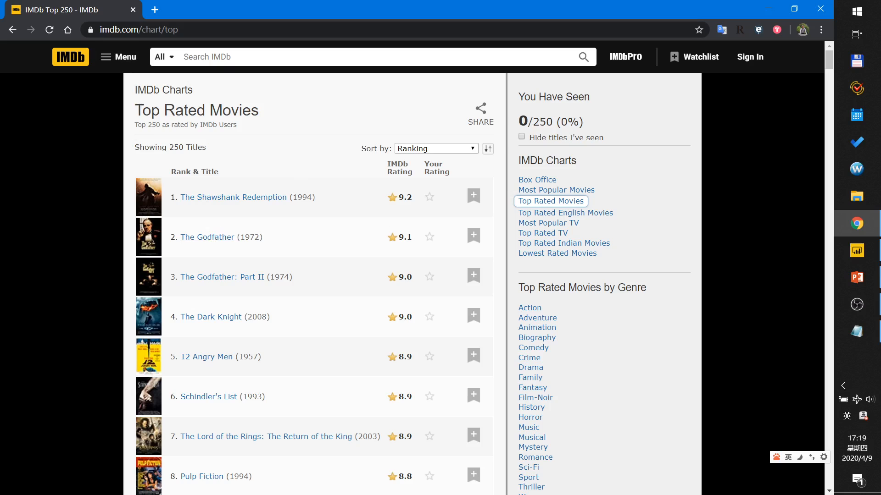
pyautogui.moveTo(148, 124); pyautogui.dragTo(159, 125)
pyautogui.hotkey('ctrl', 'l')
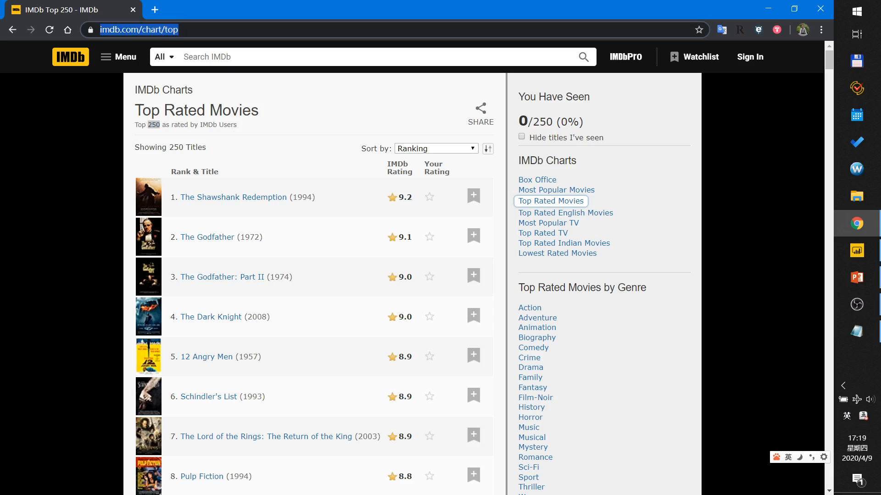
pyautogui.rightClick(154, 31)
pyautogui.click(178, 93)
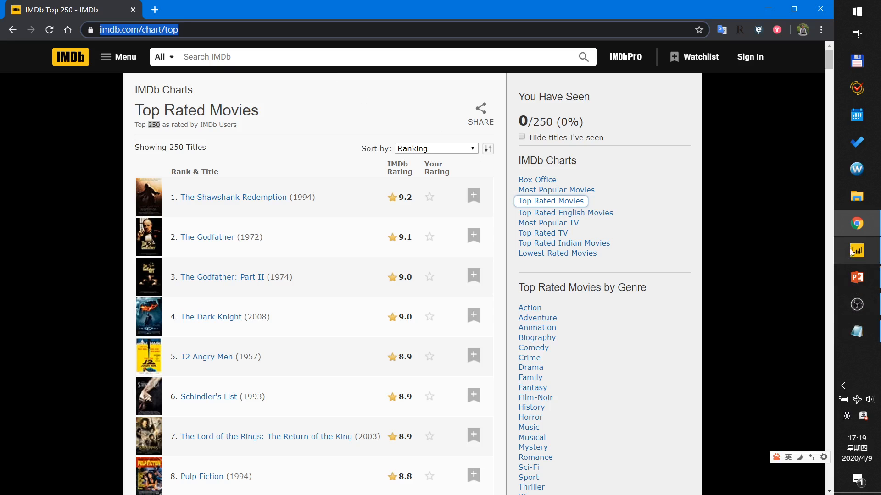
pyautogui.hotkey('alt', 'Tab')
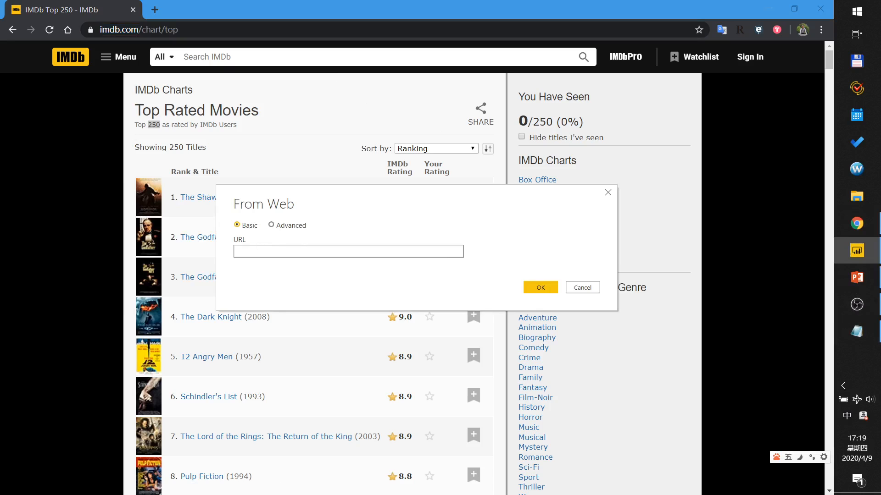
pyautogui.hotkey('ctrl', 'v')
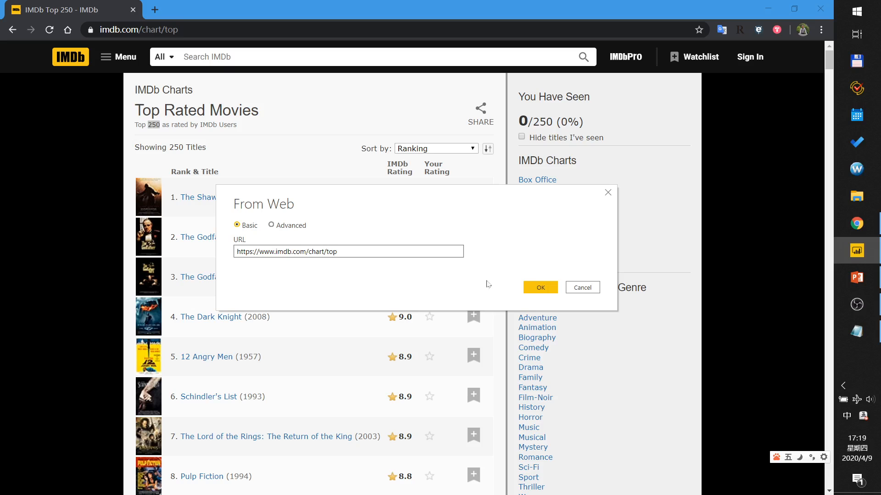
pyautogui.click(541, 290)
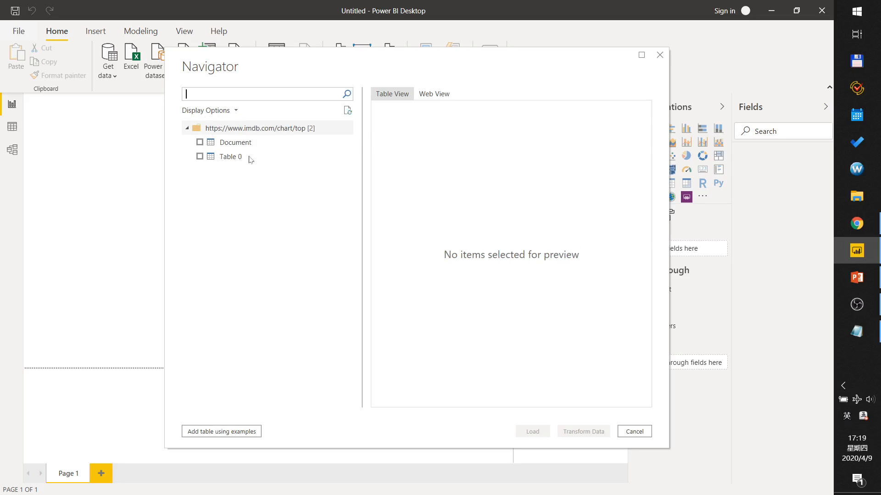
# Preview the Document and Table 0 items from the IMDb page and select Table 0 for import.
pyautogui.click(229, 144)
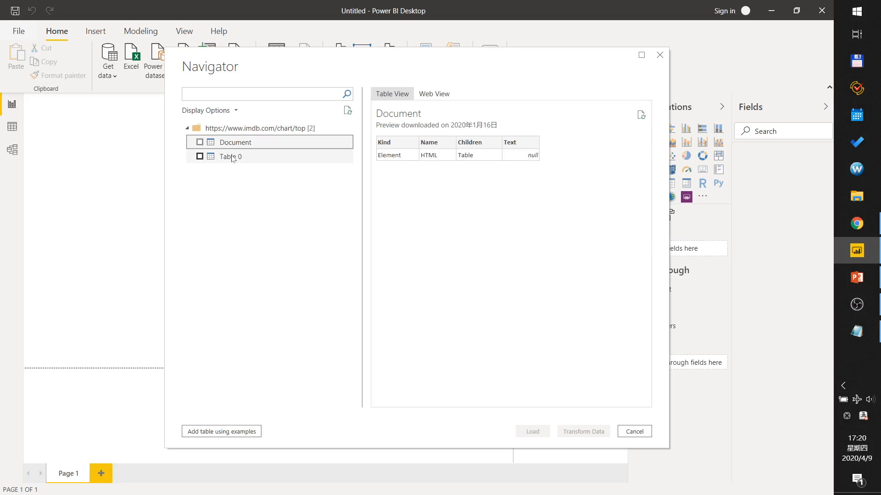
pyautogui.click(232, 158)
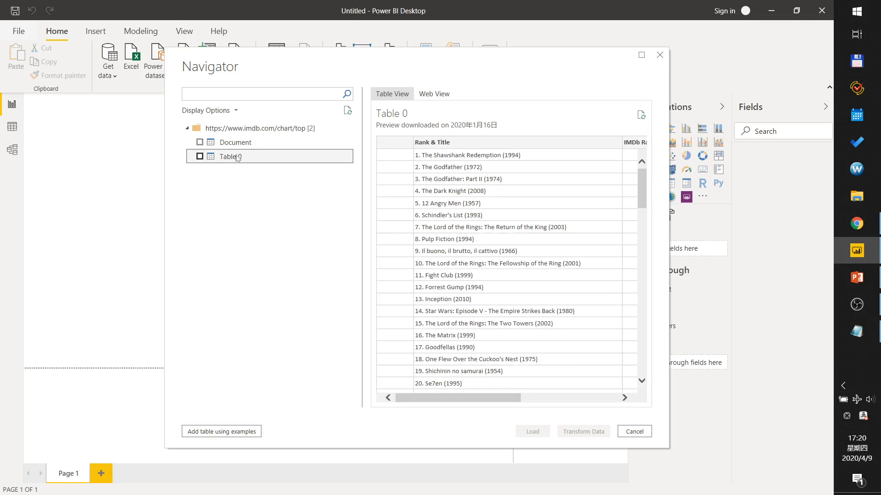
pyautogui.click(235, 144)
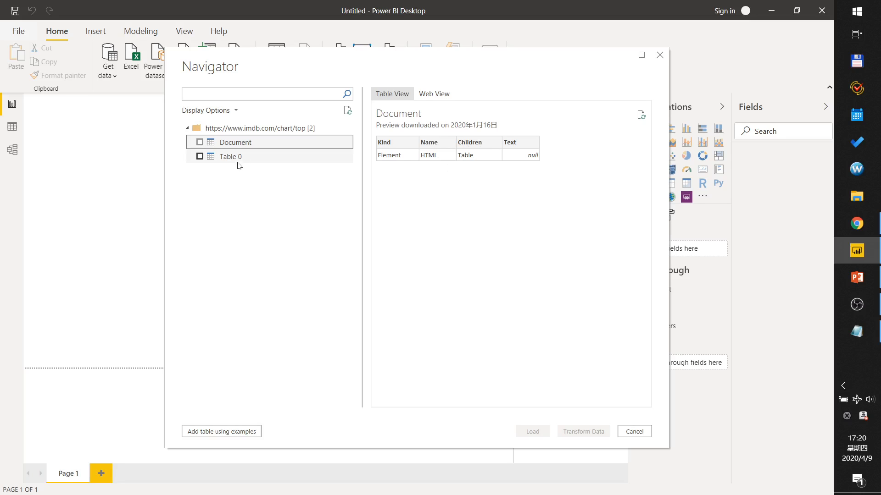
pyautogui.click(236, 159)
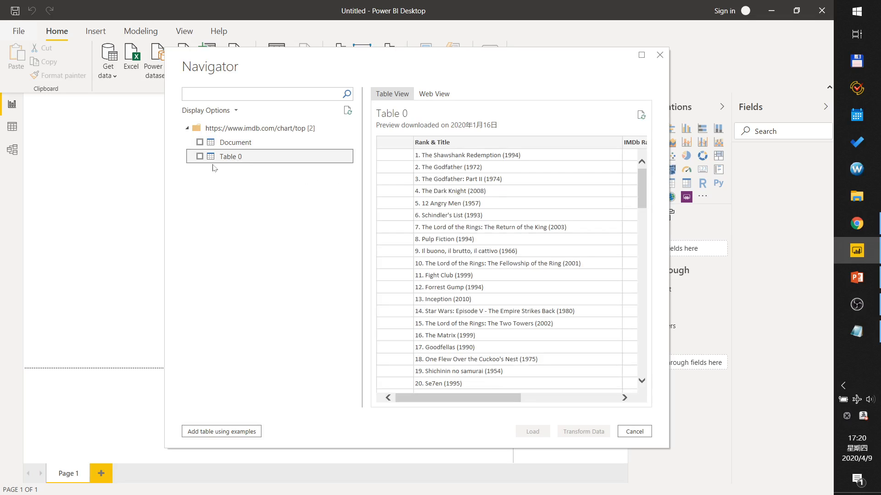
pyautogui.click(199, 156)
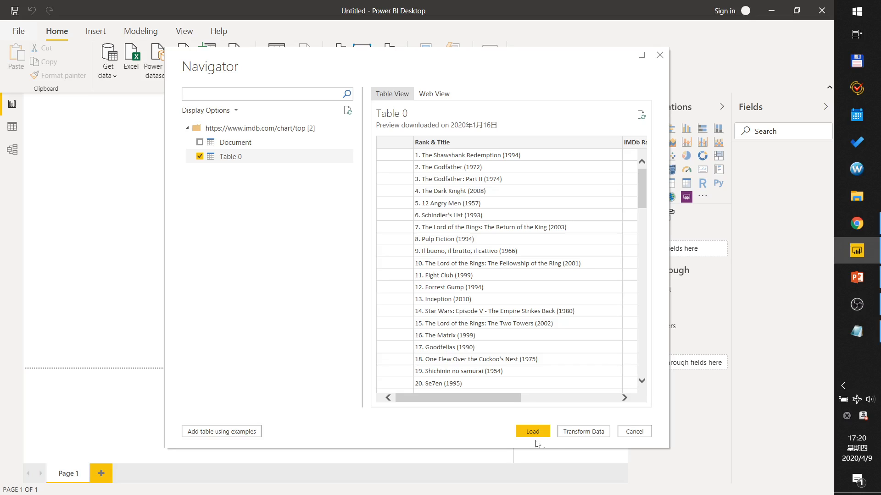
# Switch to Notepad and add the line "1.Power Query" under the PowerBI heading.
pyautogui.click(854, 340)
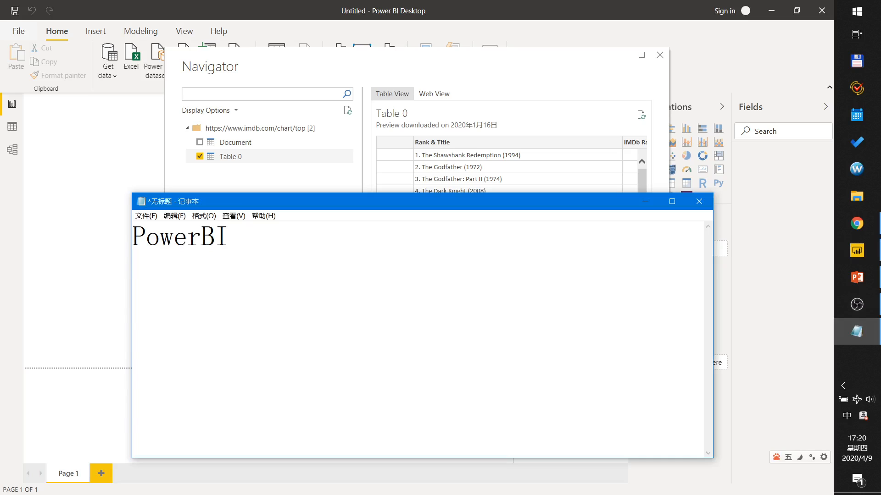
pyautogui.press('Return')
pyautogui.write('1.PowerQu')
pyautogui.press('BackSpace')
pyautogui.press('BackSpace')
pyautogui.press('Return')
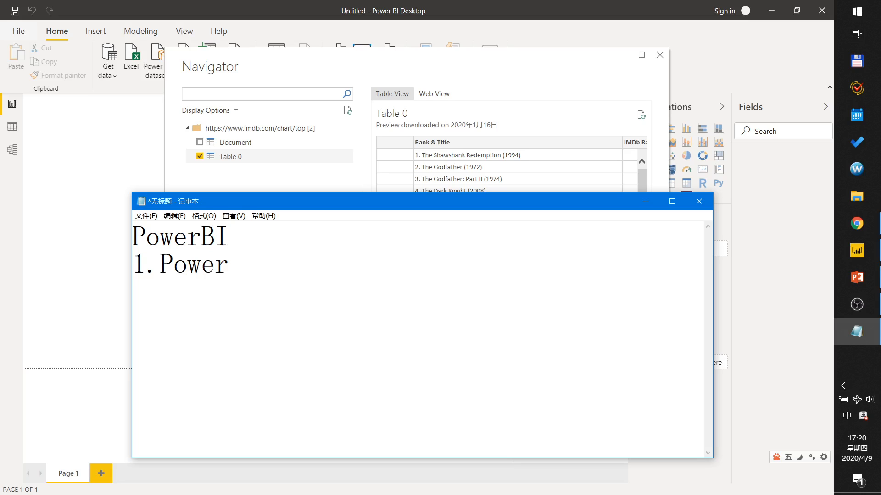
pyautogui.press('shift')
pyautogui.write('Query')
# Add the lines "2.Power Pivot" and "3.Power View" to the Notepad list, then minimize Notepad.
pyautogui.press('Return')
pyautogui.write('2.Power ')
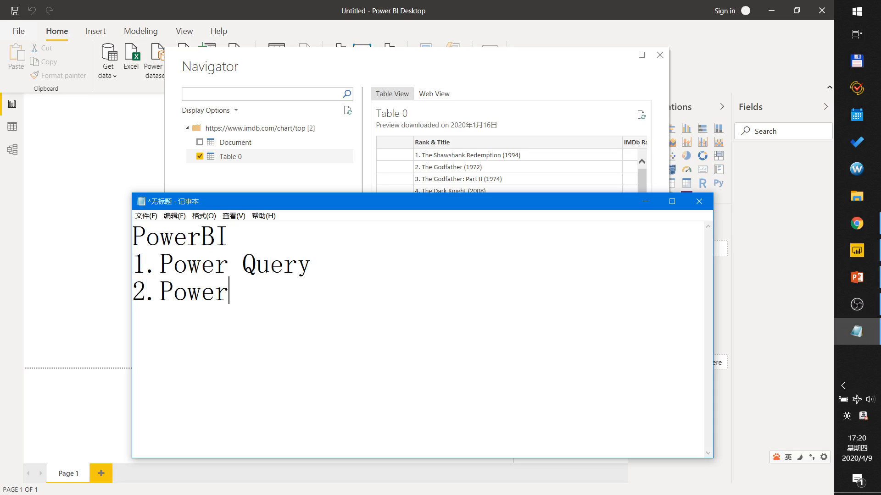
pyautogui.write('Pivot')
pyautogui.press('Return')
pyautogui.write('3.Power')
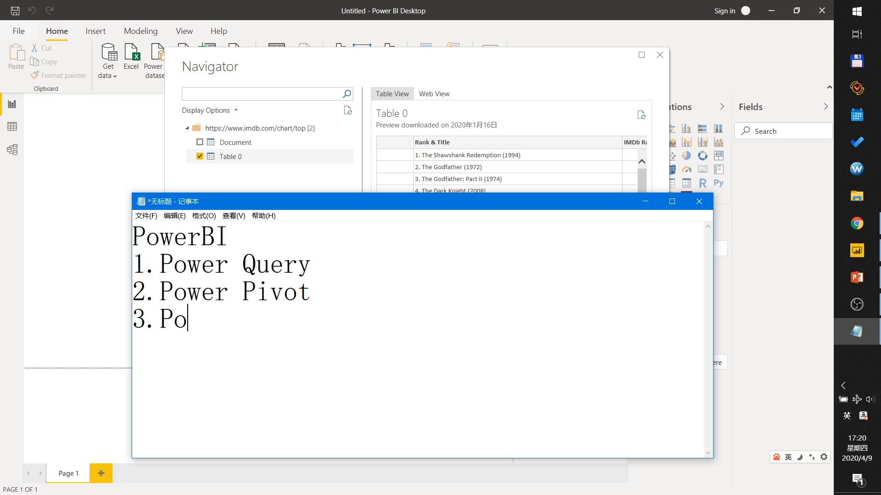
pyautogui.write(' View')
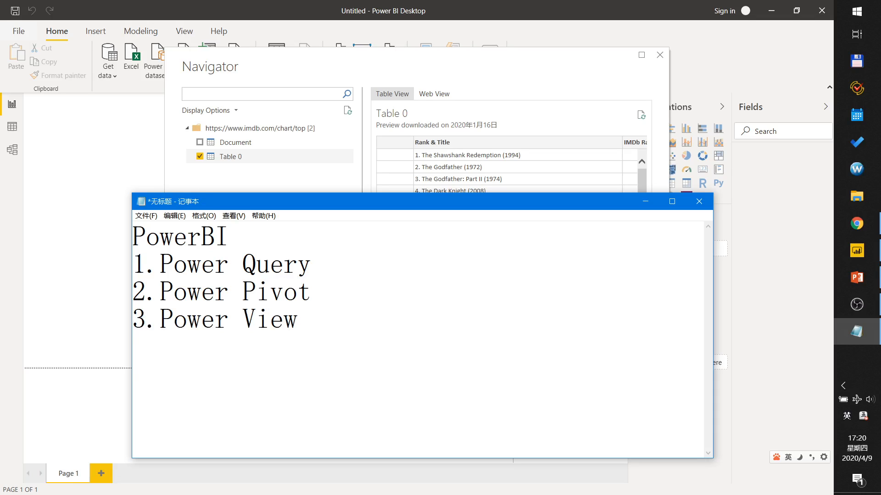
pyautogui.moveTo(378, 205); pyautogui.dragTo(316, 189)
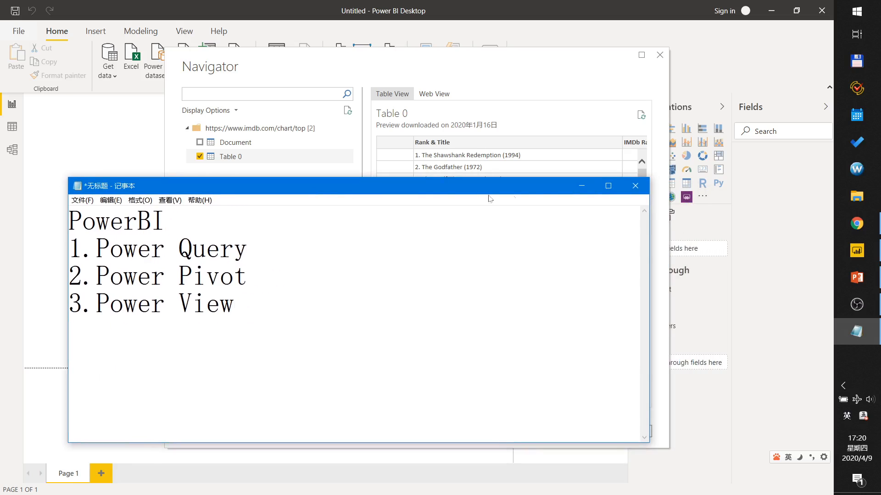
pyautogui.click(589, 192)
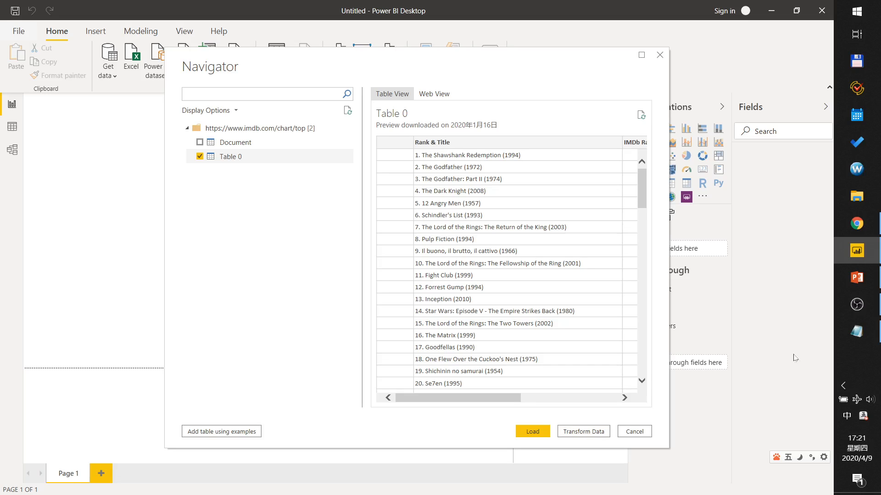
# Bring Notepad back, review the Power Query, Power Pivot and Power View entries in turn, and minimize it again.
pyautogui.click(856, 331)
pyautogui.click(248, 249)
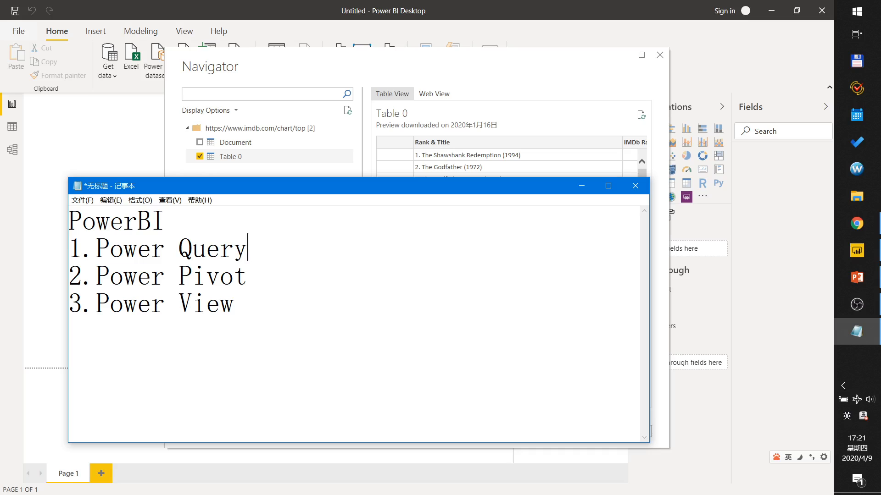
pyautogui.moveTo(96, 276); pyautogui.dragTo(248, 276)
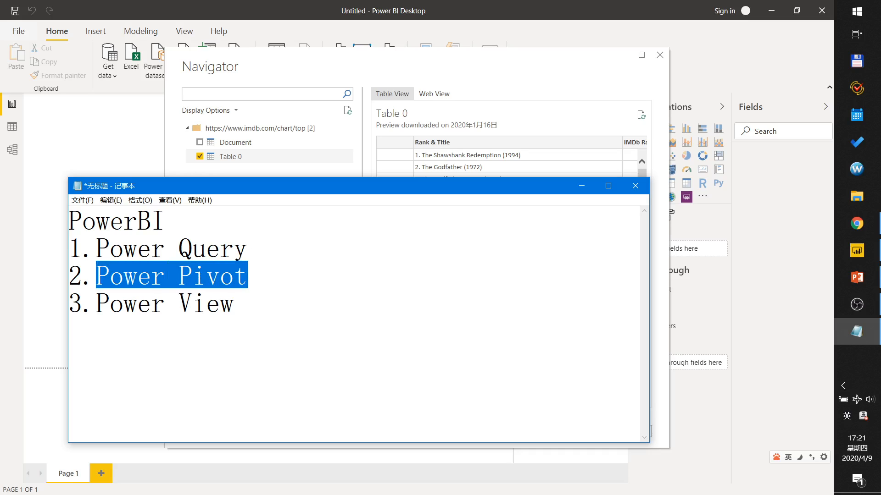
pyautogui.click(248, 277)
pyautogui.moveTo(96, 302); pyautogui.dragTo(234, 302)
pyautogui.click(234, 302)
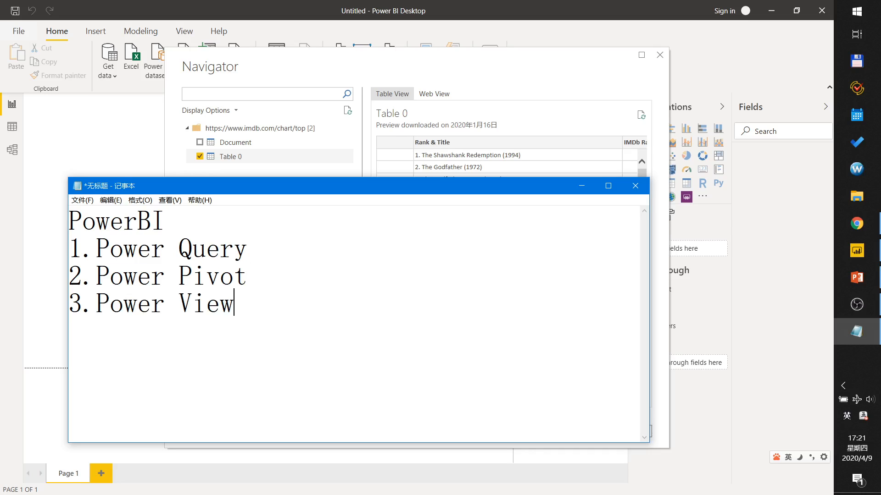
pyautogui.click(582, 186)
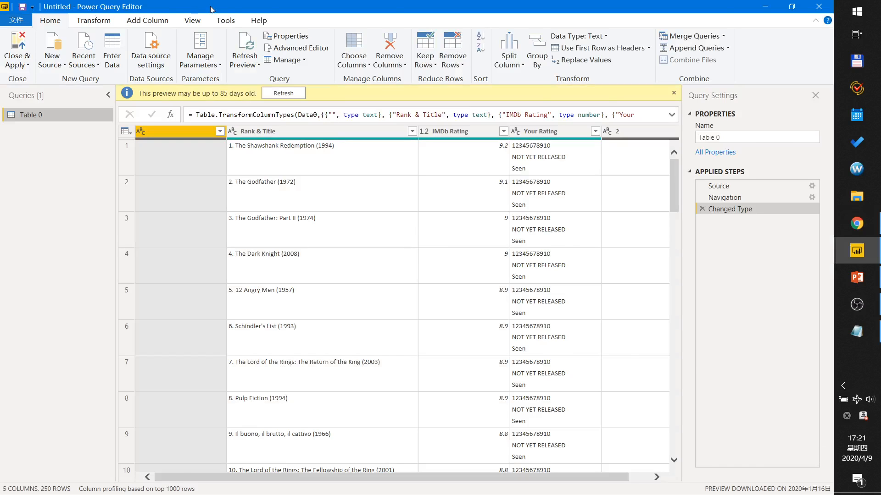
# Restore the Power Query Editor to a floating window, reposition it over the report window, and maximize it again.
pyautogui.moveTo(211, 9); pyautogui.dragTo(402, 110)
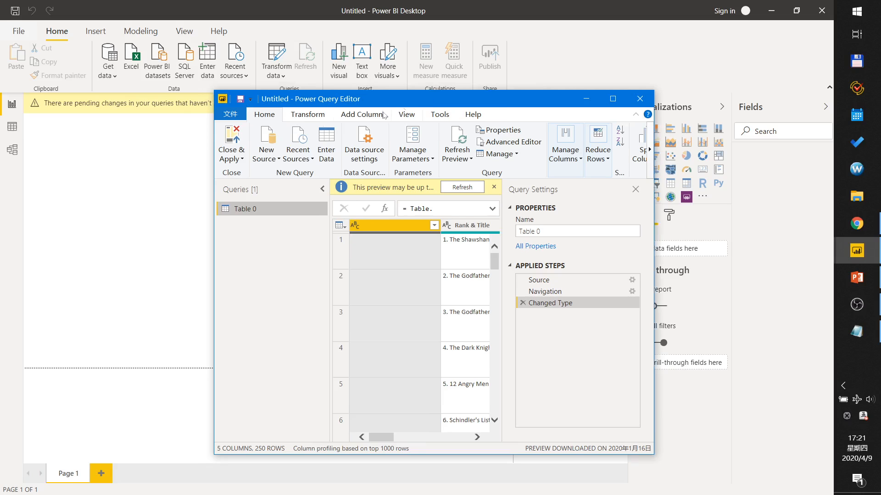
pyautogui.moveTo(312, 103); pyautogui.dragTo(280, 110)
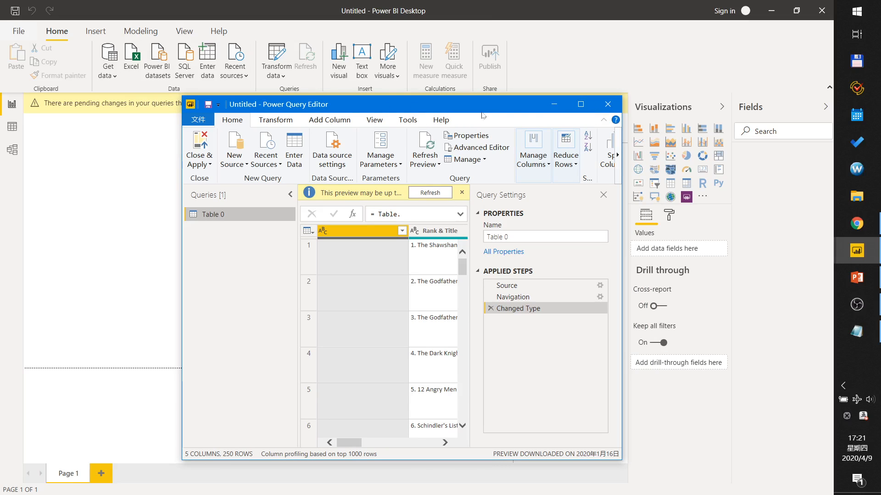
pyautogui.click(581, 104)
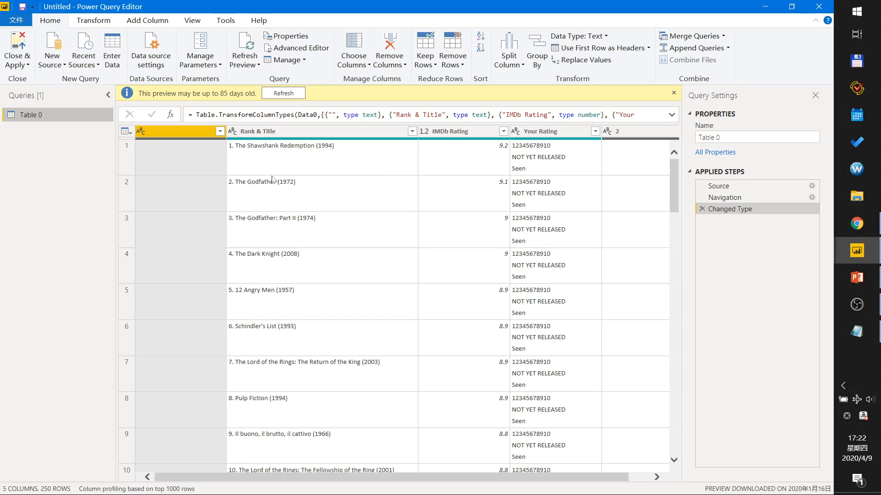
# Remove the unnamed first column, the Your Rating column and the column named 2 from Table 0.
pyautogui.rightClick(176, 132)
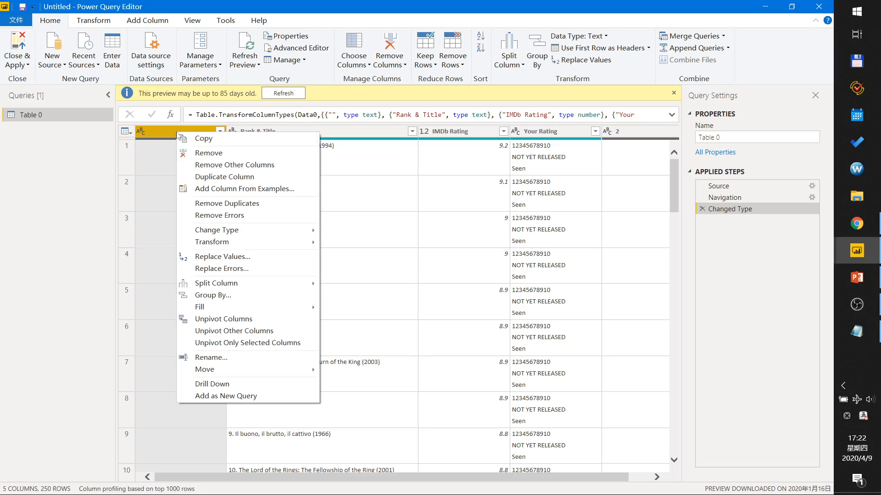
pyautogui.click(209, 153)
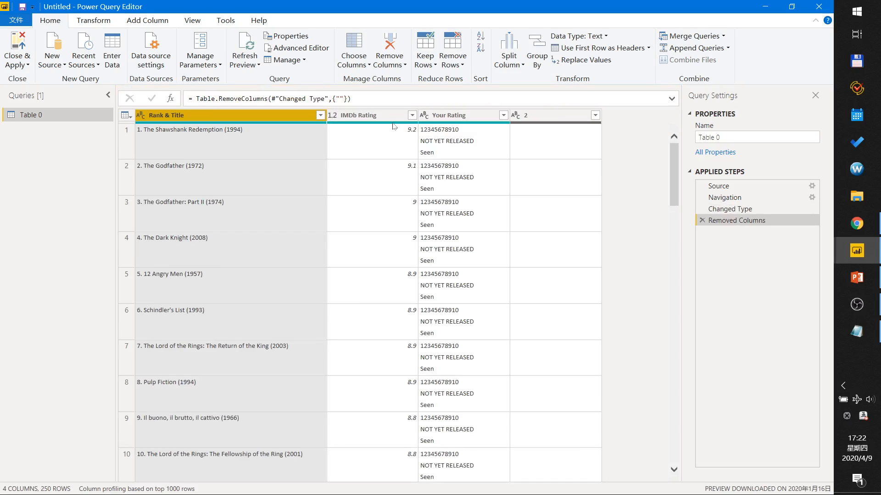
pyautogui.rightClick(457, 115)
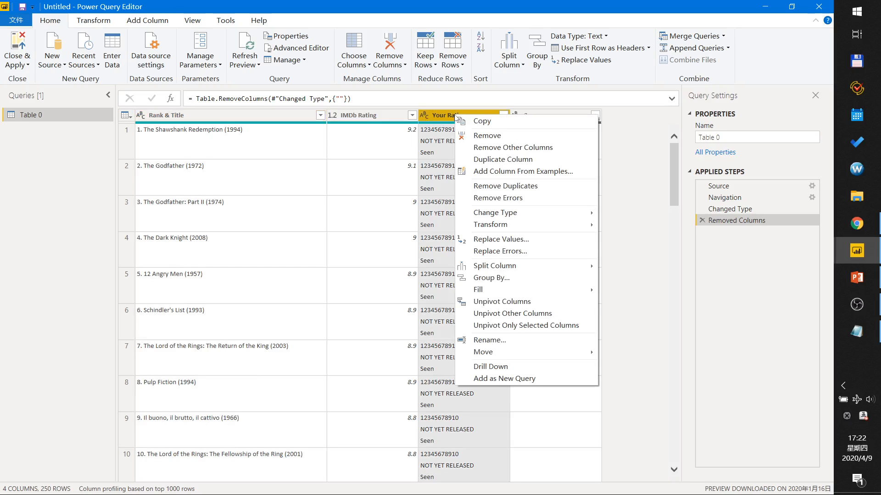
pyautogui.click(479, 136)
pyautogui.rightClick(453, 117)
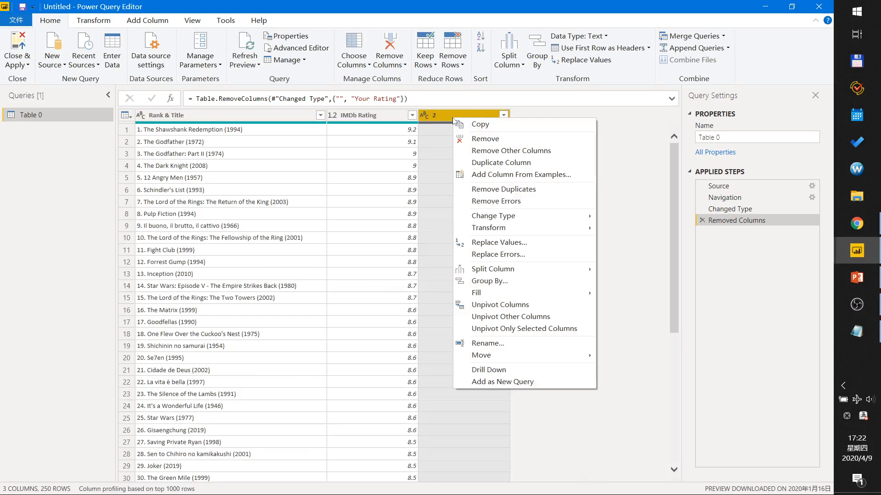
pyautogui.click(462, 138)
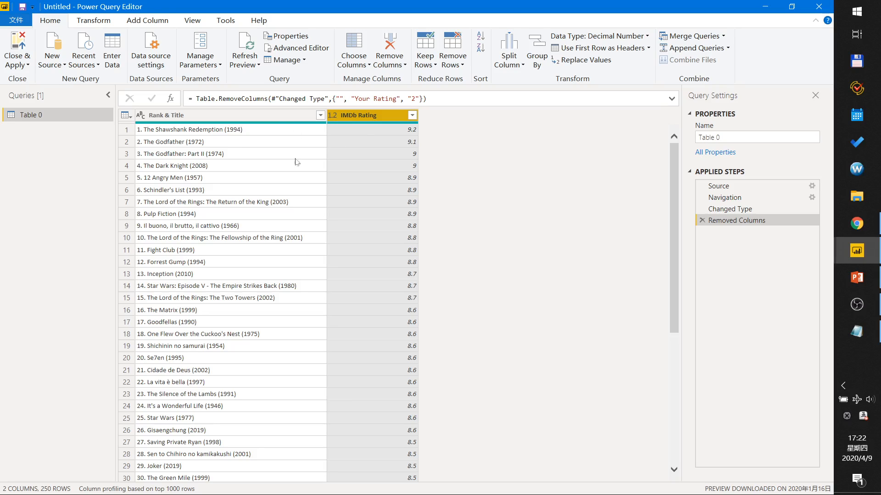
# Split the Rank & Title column by the custom delimiter "." at the left-most delimiter.
pyautogui.click(205, 117)
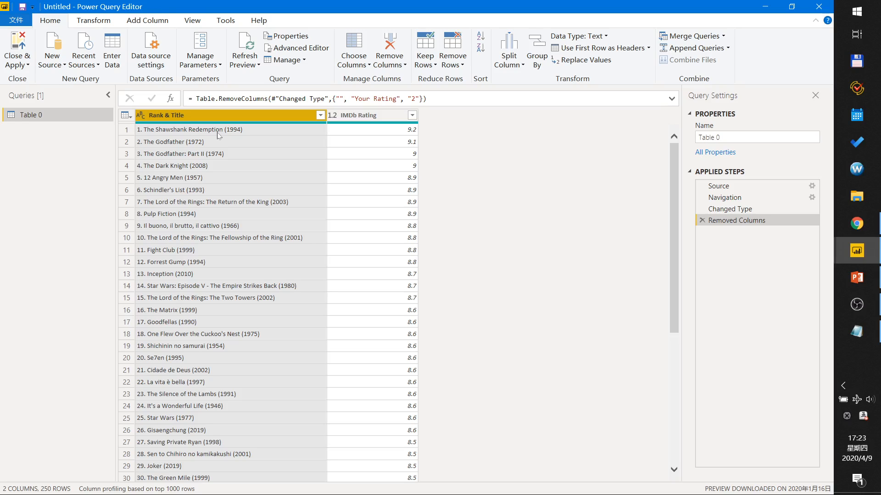
pyautogui.rightClick(187, 117)
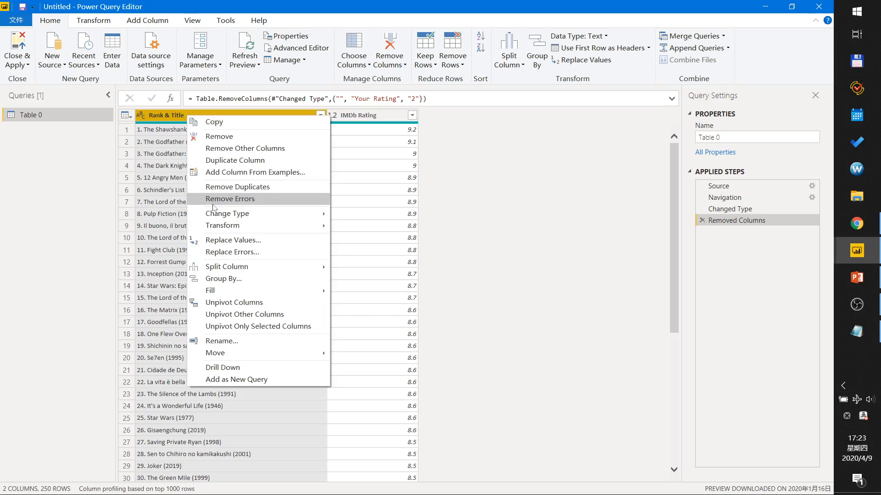
pyautogui.moveTo(239, 268)
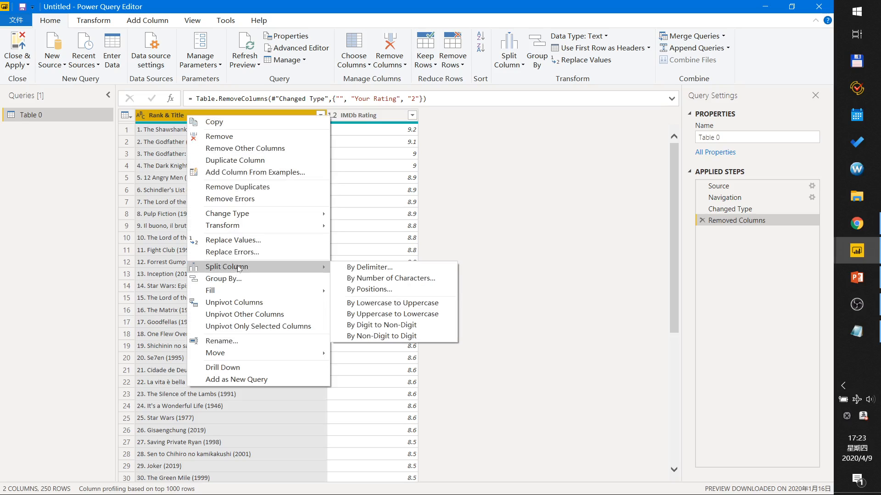
pyautogui.click(369, 268)
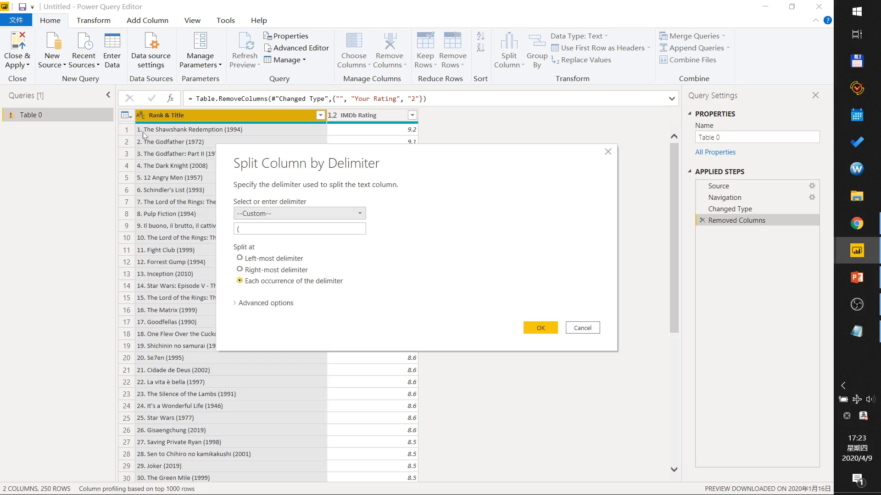
pyautogui.click(257, 227)
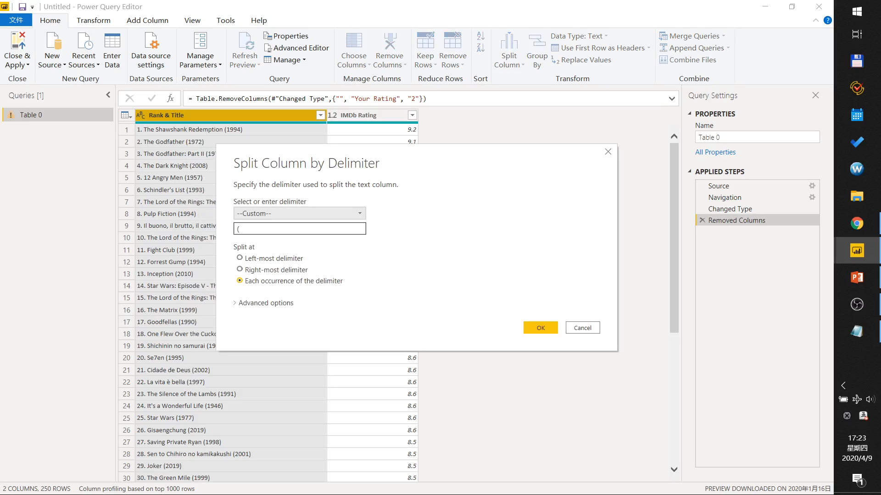
pyautogui.doubleClick(239, 229)
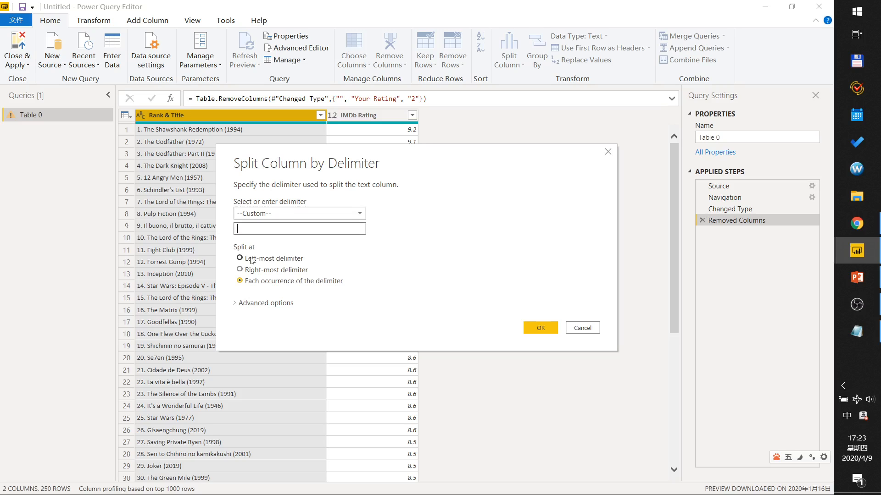
pyautogui.write('.')
pyautogui.click(255, 259)
pyautogui.click(545, 331)
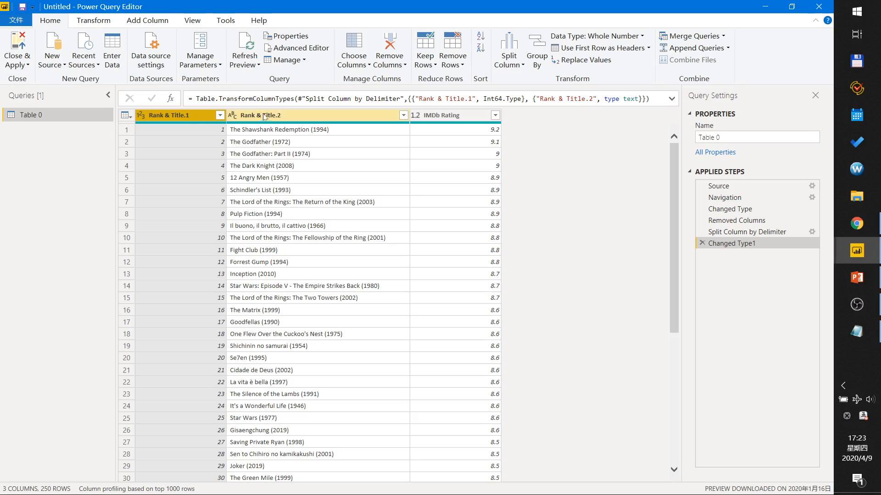
# Rename the Rank & Title.1 column to Rank.
pyautogui.doubleClick(173, 117)
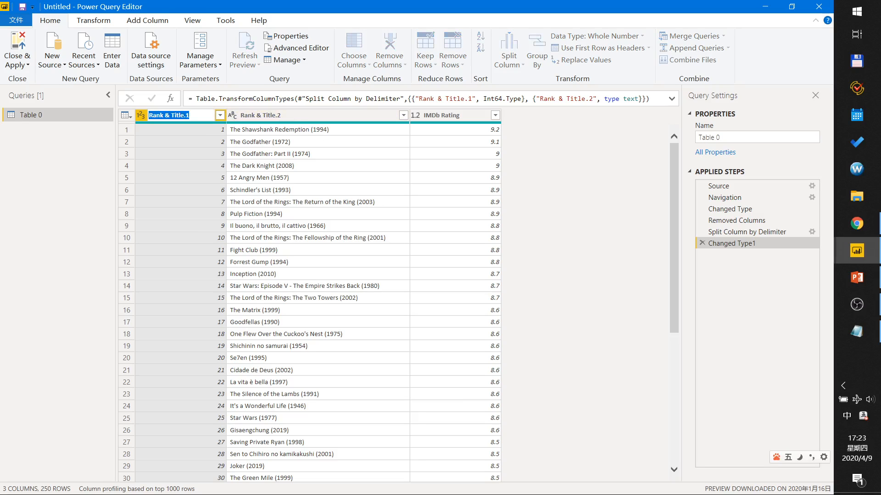
pyautogui.click(189, 116)
pyautogui.press('BackSpace')
pyautogui.press('Return')
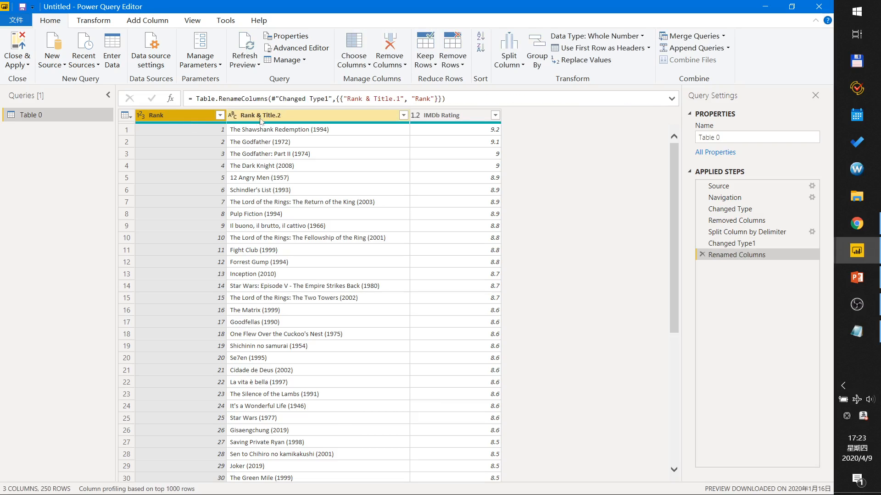
# Split the Rank & Title.2 column by the custom delimiter "(" at the right-most delimiter.
pyautogui.click(280, 118)
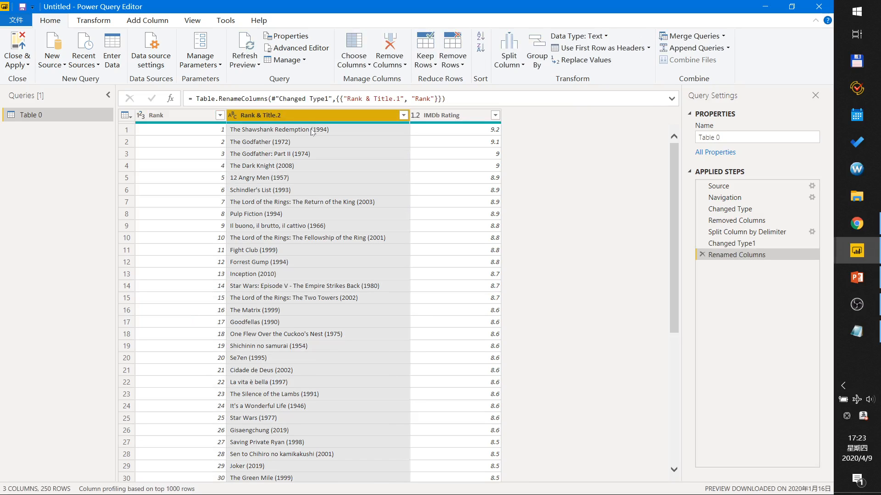
pyautogui.rightClick(293, 118)
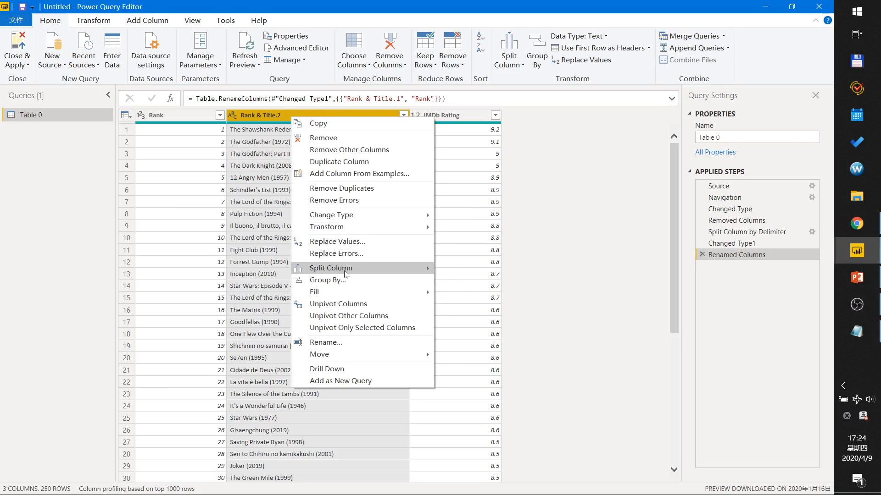
pyautogui.moveTo(428, 273)
pyautogui.click(459, 269)
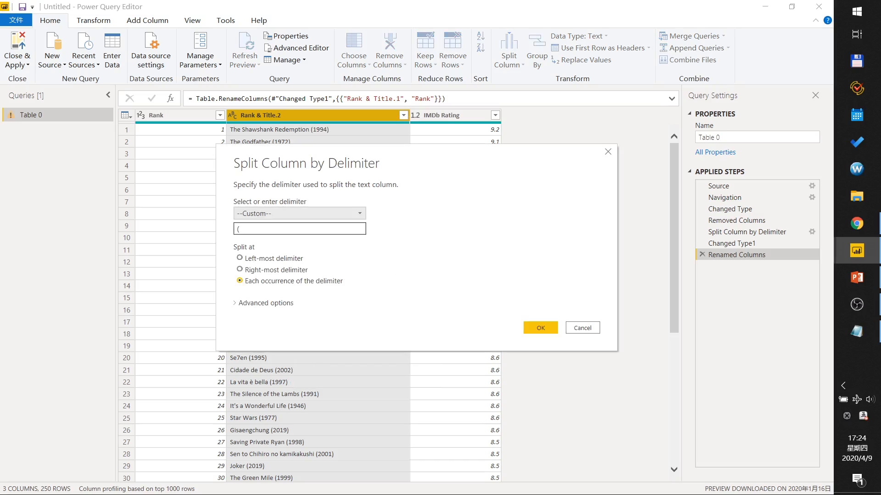
pyautogui.click(262, 271)
pyautogui.click(539, 328)
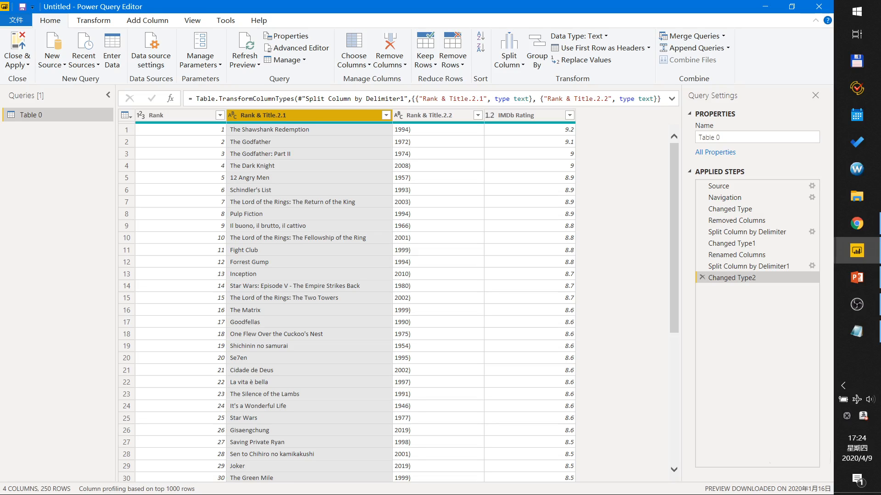
# Rename the Rank & Title.2.1 column to Title.
pyautogui.doubleClick(277, 118)
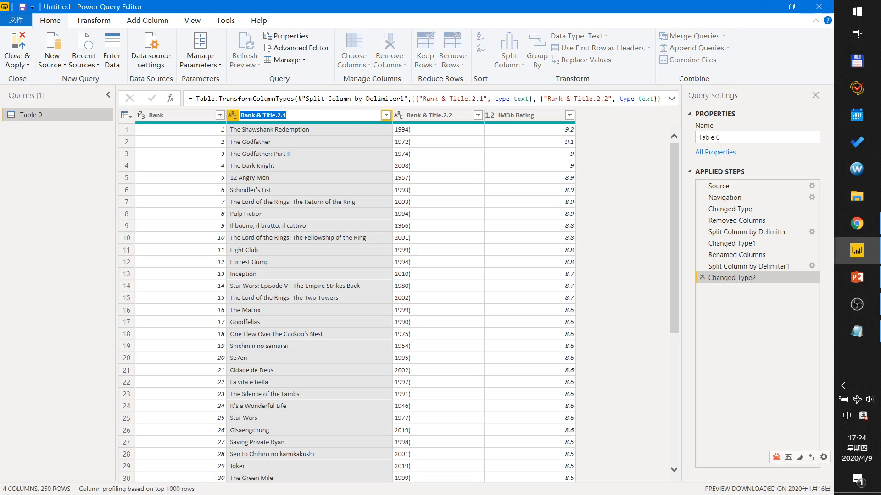
pyautogui.write('Title')
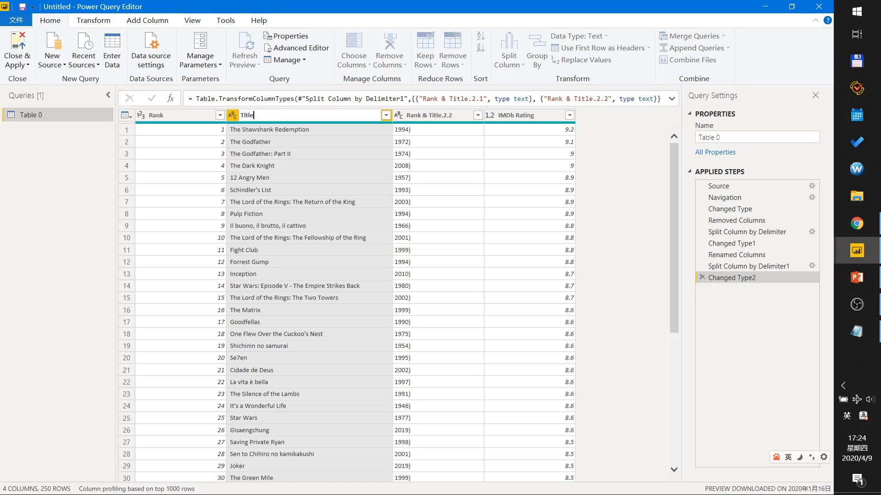
pyautogui.press('Return')
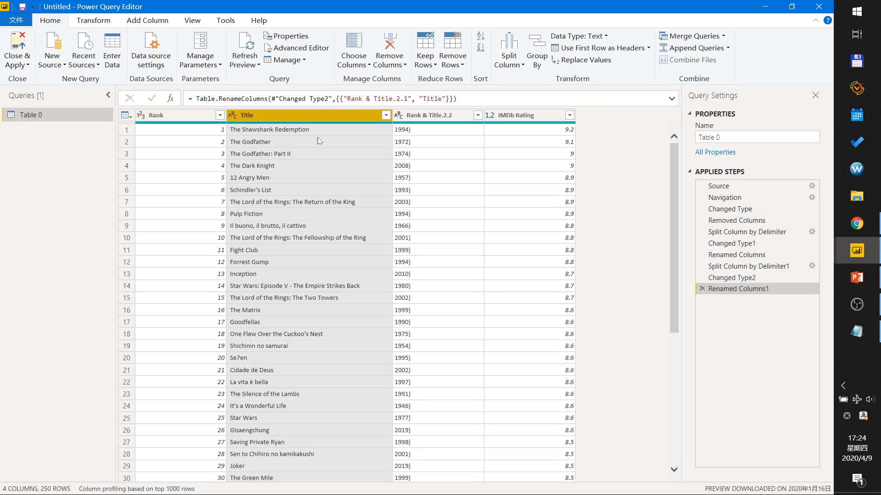
# Replace the closing parenthesis ")" with nothing in the Rank & Title.2.2 column.
pyautogui.click(438, 120)
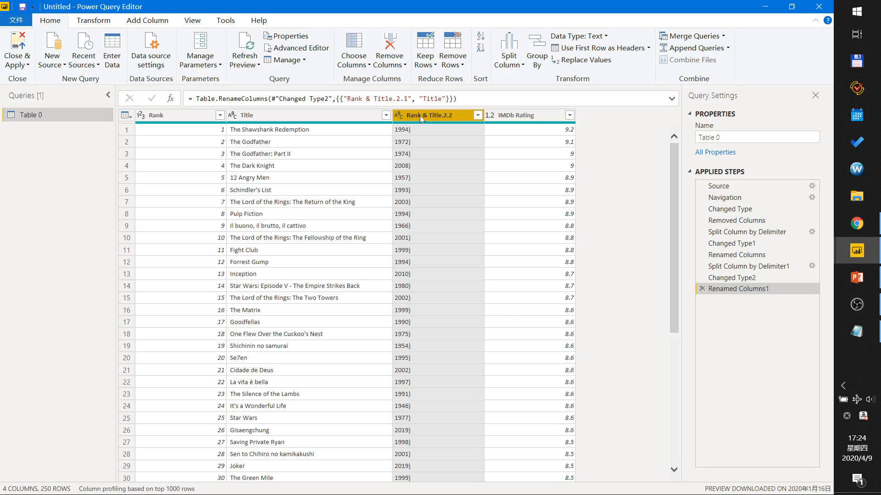
pyautogui.rightClick(421, 118)
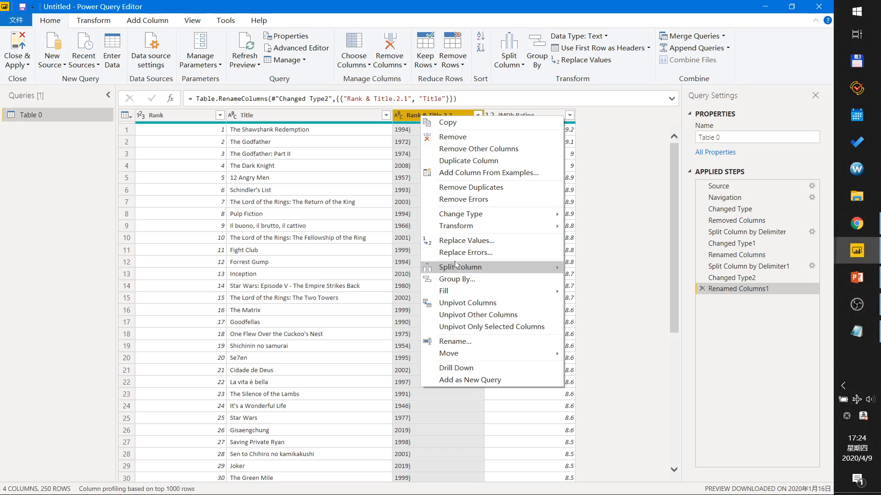
pyautogui.click(461, 244)
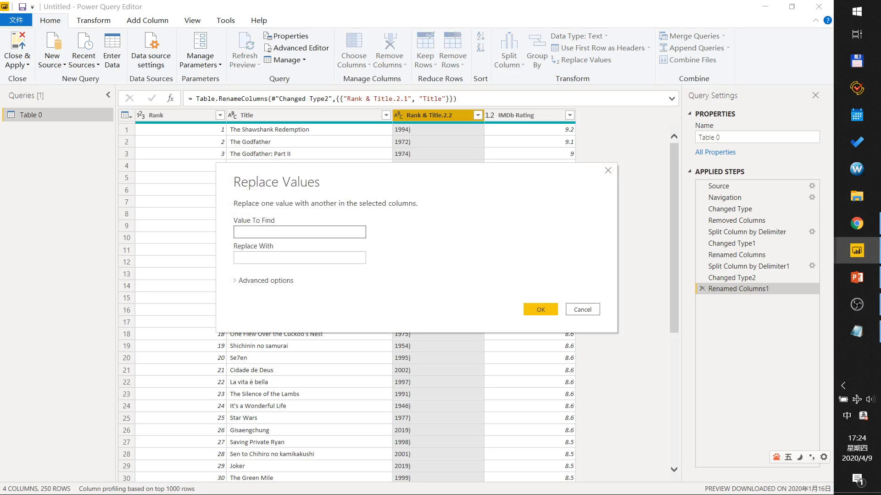
pyautogui.press('shift')
pyautogui.click(540, 311)
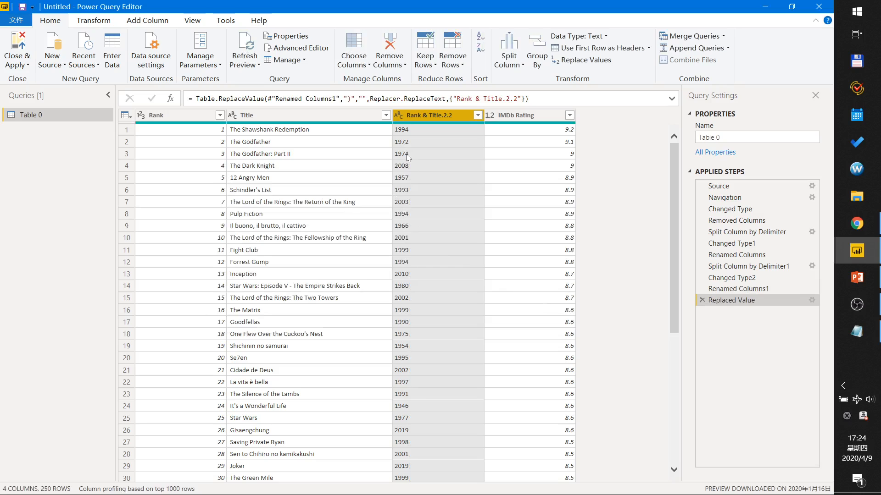
# Rename the Rank & Title.2.2 column to Year and set its data type to Whole Number.
pyautogui.doubleClick(425, 116)
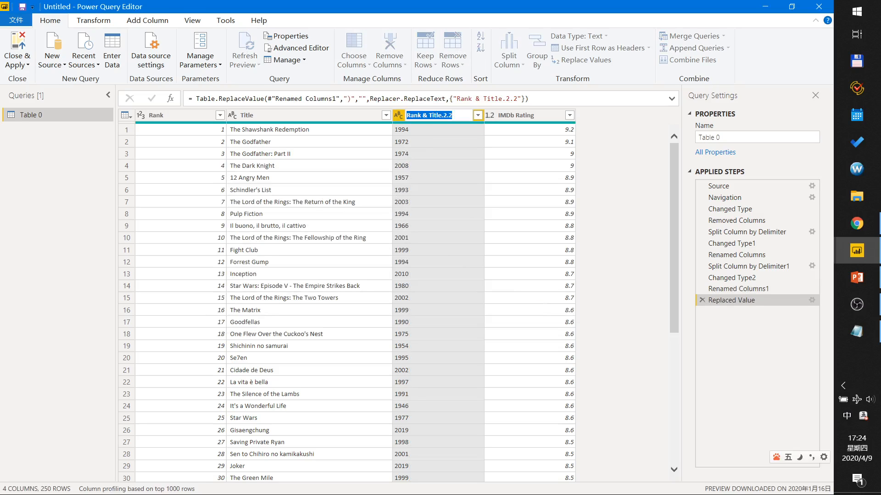
pyautogui.write('Year')
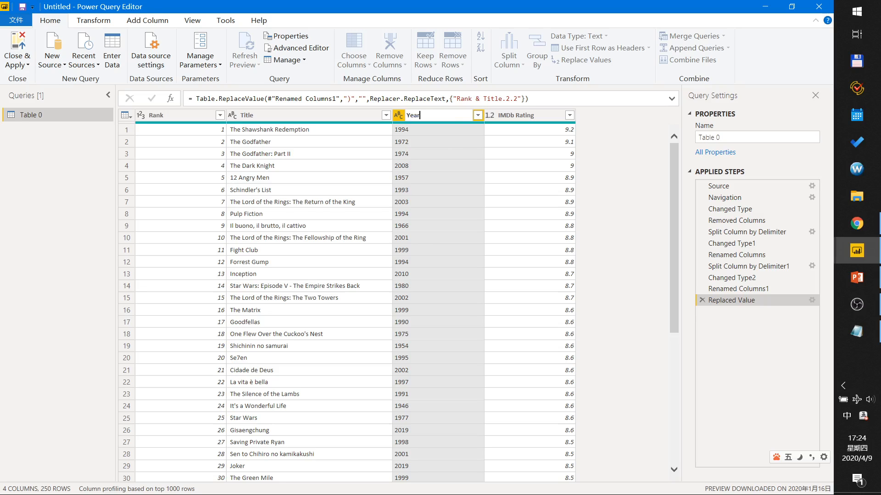
pyautogui.press('Return')
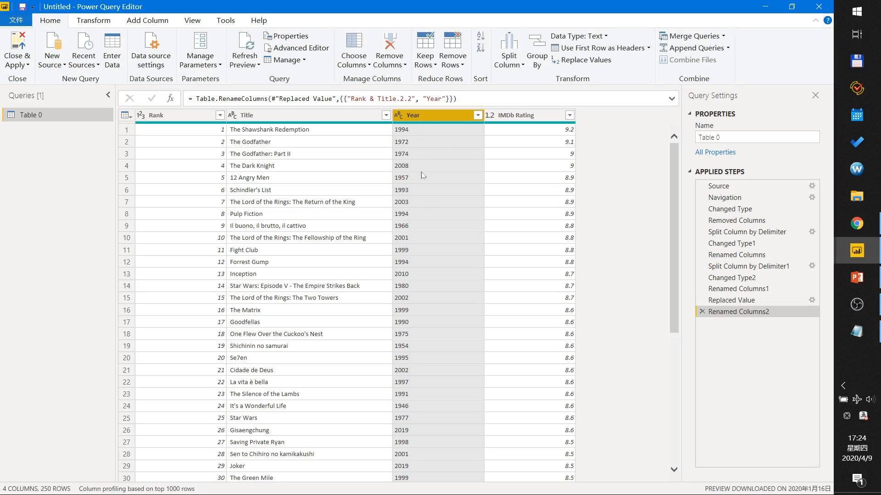
pyautogui.click(398, 115)
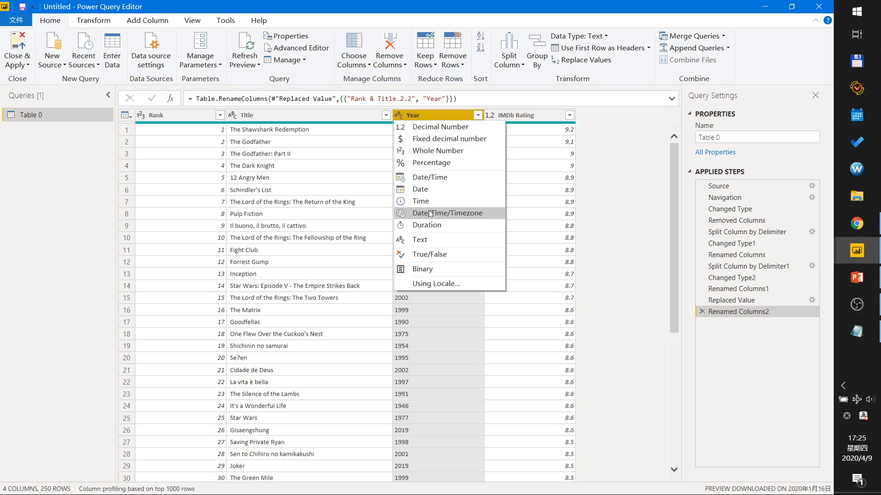
pyautogui.click(425, 152)
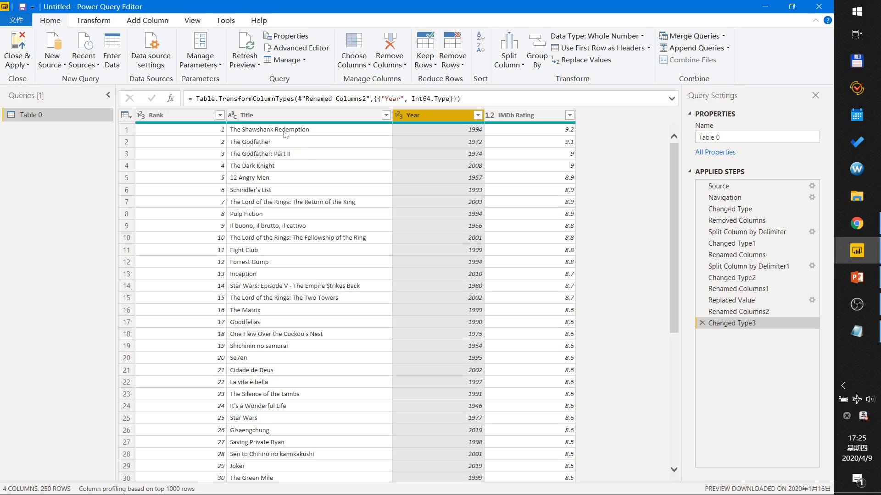
# Apply the Trim transformation to the Title column to remove extra spaces around the movie names.
pyautogui.click(258, 117)
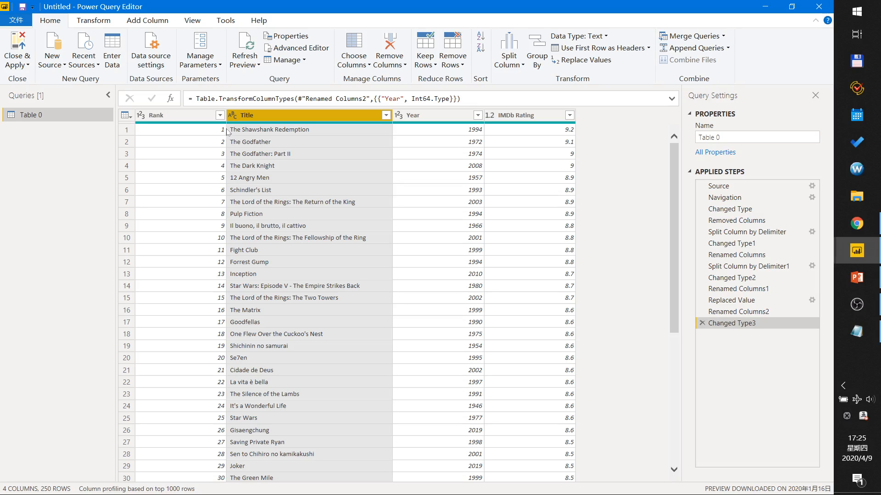
pyautogui.rightClick(267, 120)
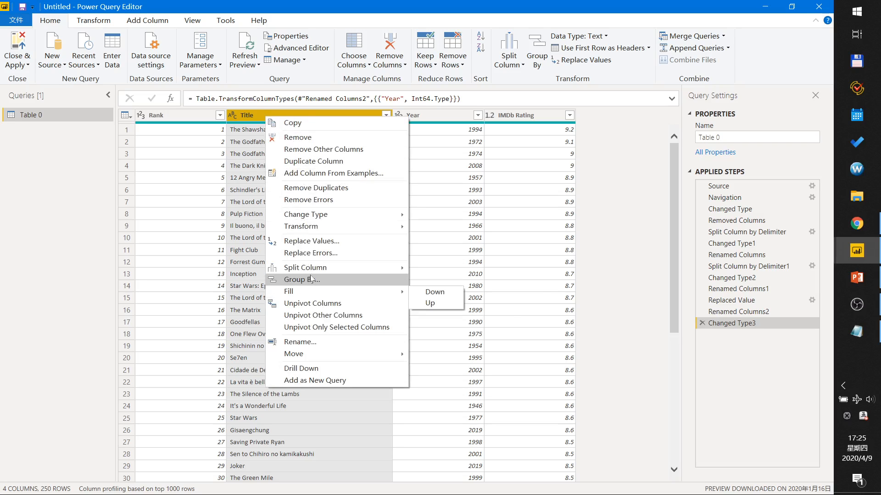
pyautogui.moveTo(320, 231)
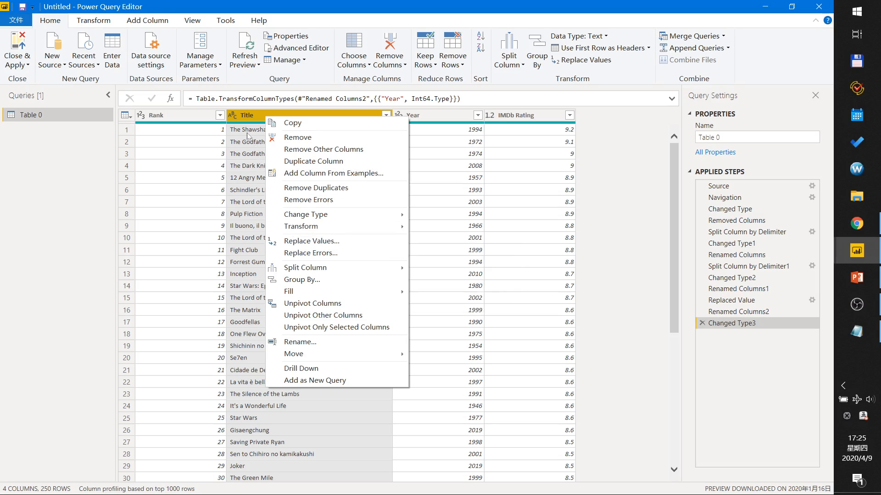
pyautogui.moveTo(393, 214)
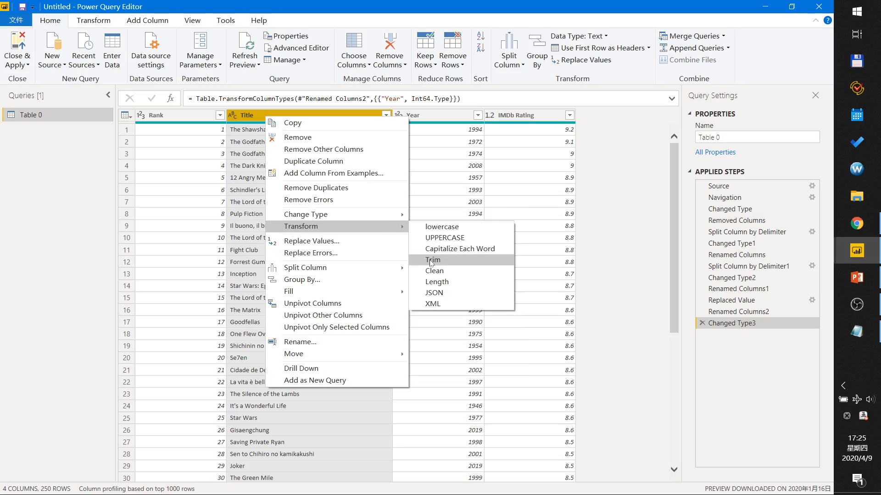
pyautogui.click(424, 255)
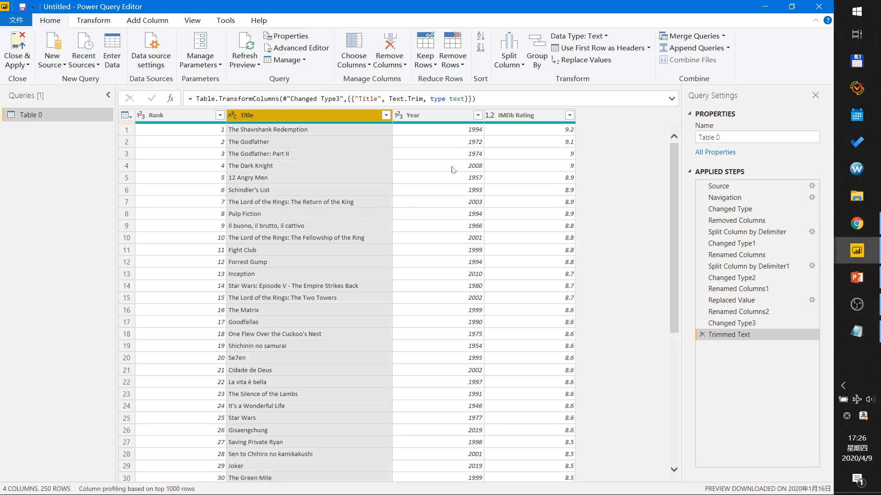
# Rename the Table 0 query to IMDB.
pyautogui.click(32, 117)
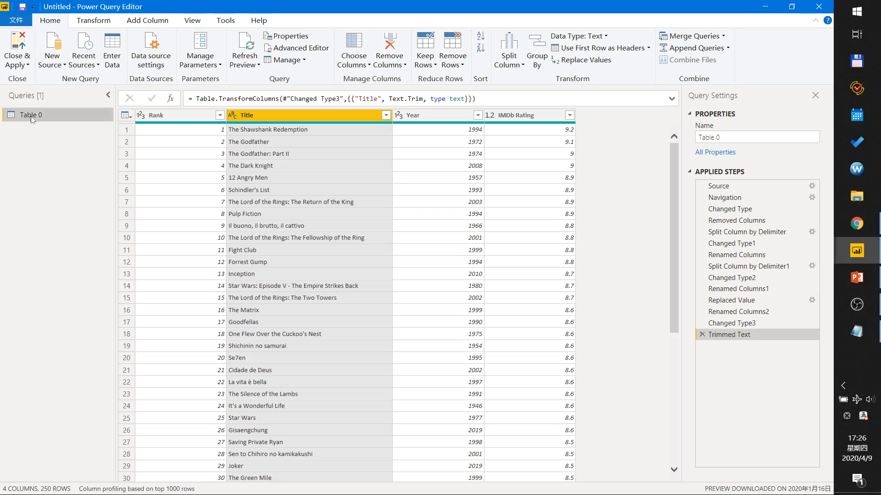
pyautogui.doubleClick(31, 119)
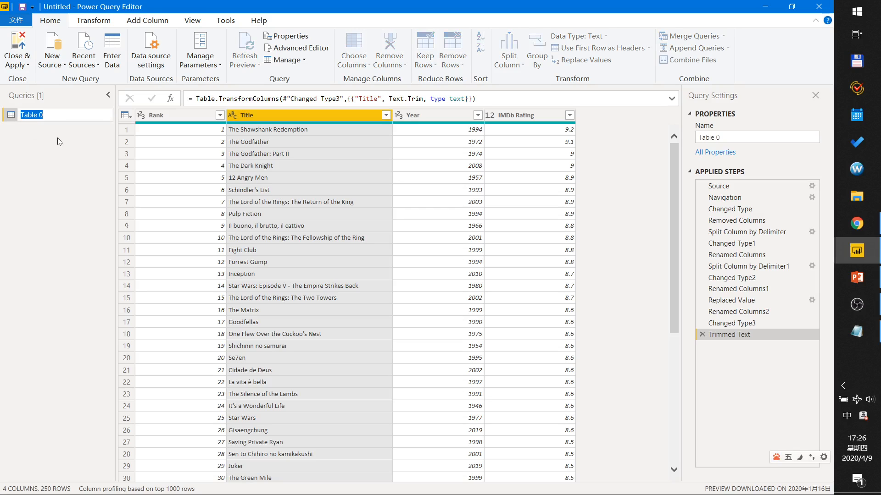
pyautogui.write('IMDB')
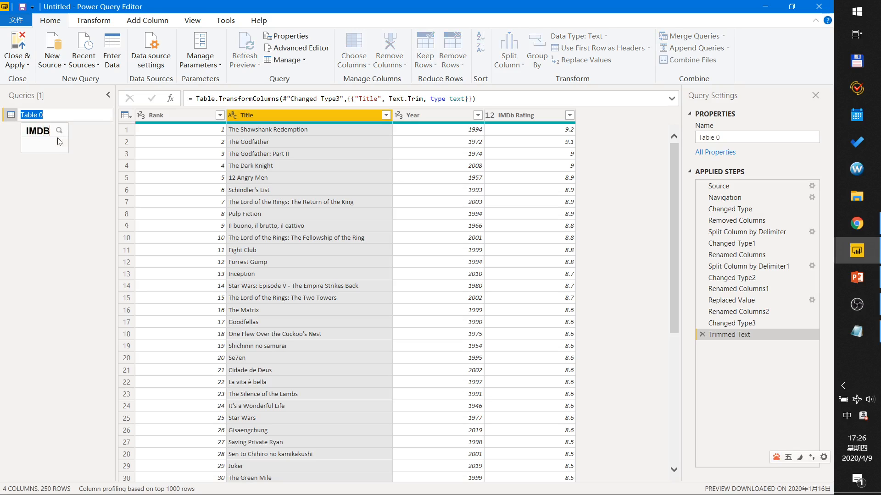
pyautogui.press('Return')
pyautogui.press('Return')
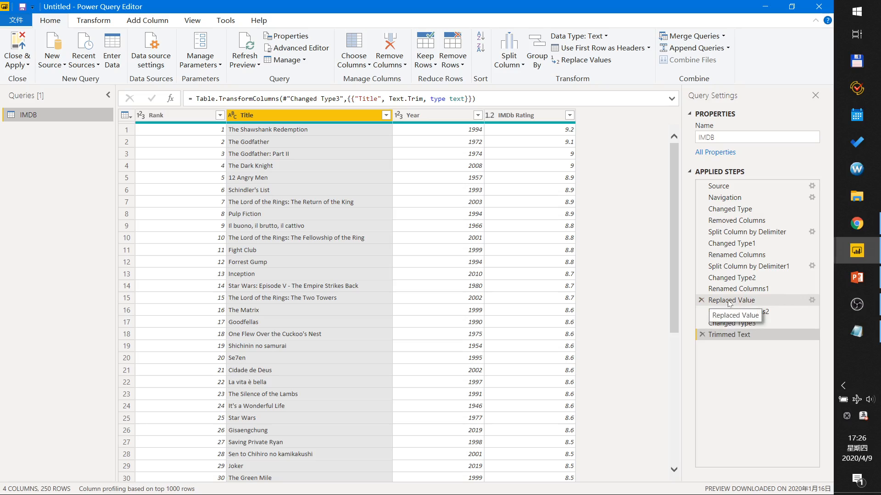
# Review the find and replace settings of the Replaced Value applied step.
pyautogui.click(812, 302)
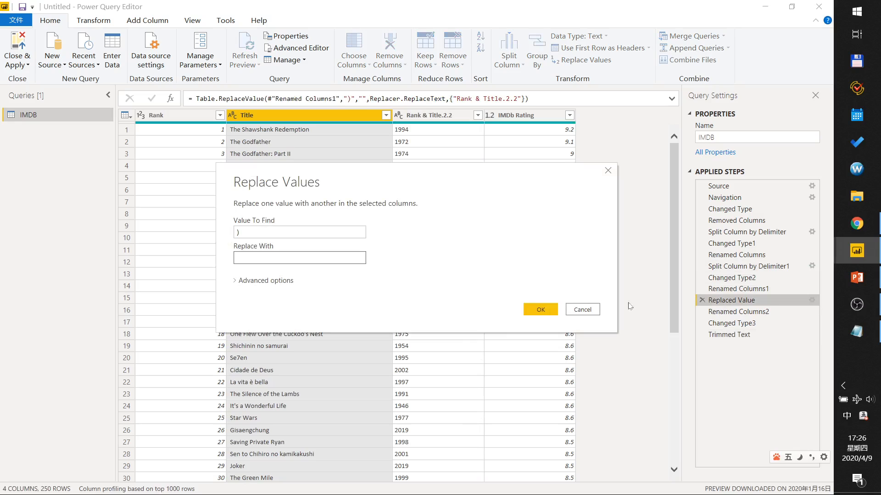
pyautogui.moveTo(242, 233); pyautogui.dragTo(226, 228)
pyautogui.click(541, 309)
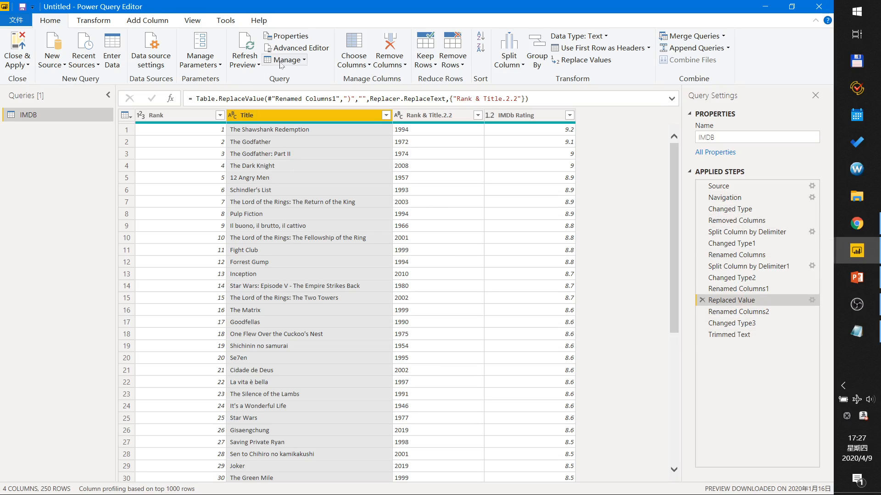
# Copy the IMDB query's complete M code from the Advanced Editor.
pyautogui.click(292, 48)
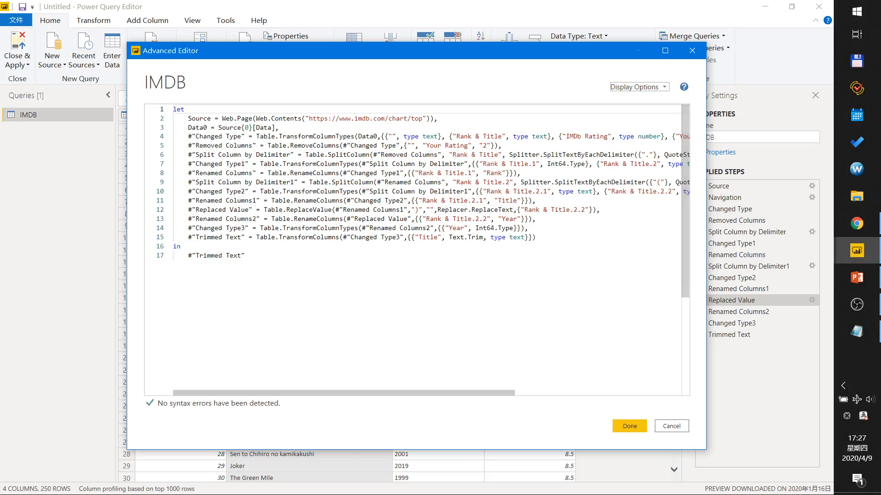
pyautogui.moveTo(536, 238); pyautogui.dragTo(185, 119)
pyautogui.moveTo(245, 256); pyautogui.dragTo(170, 106)
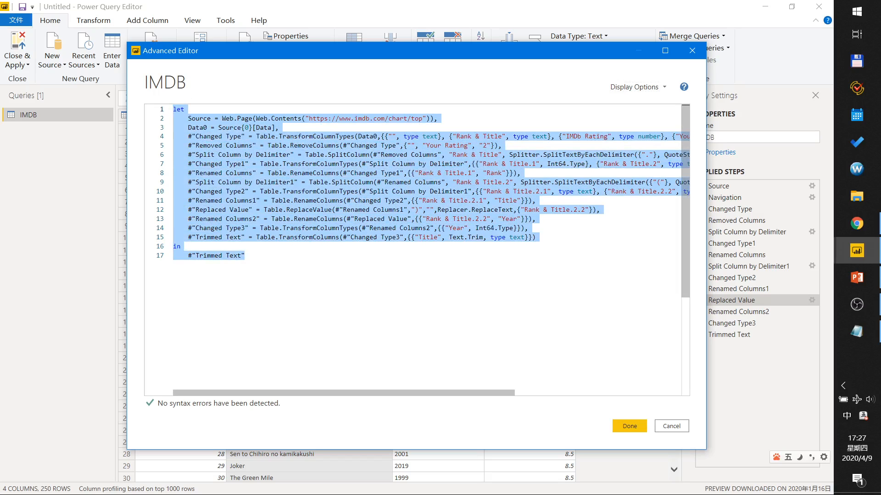
pyautogui.rightClick(234, 177)
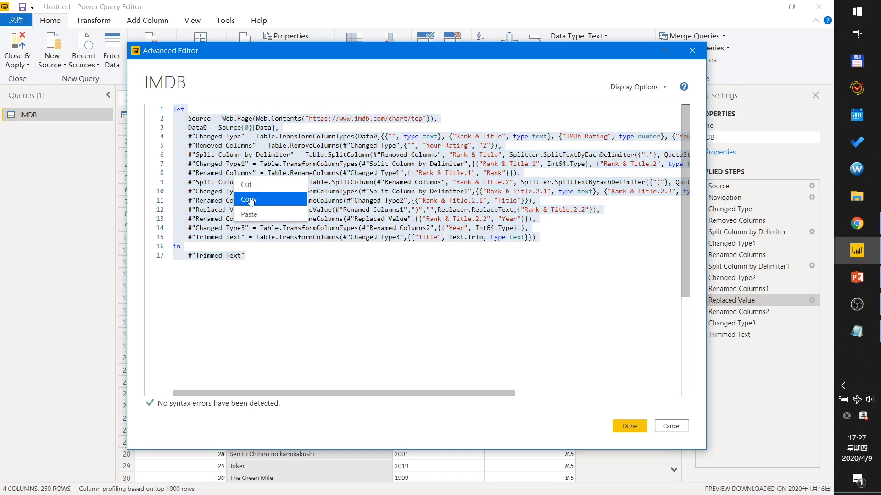
pyautogui.click(249, 200)
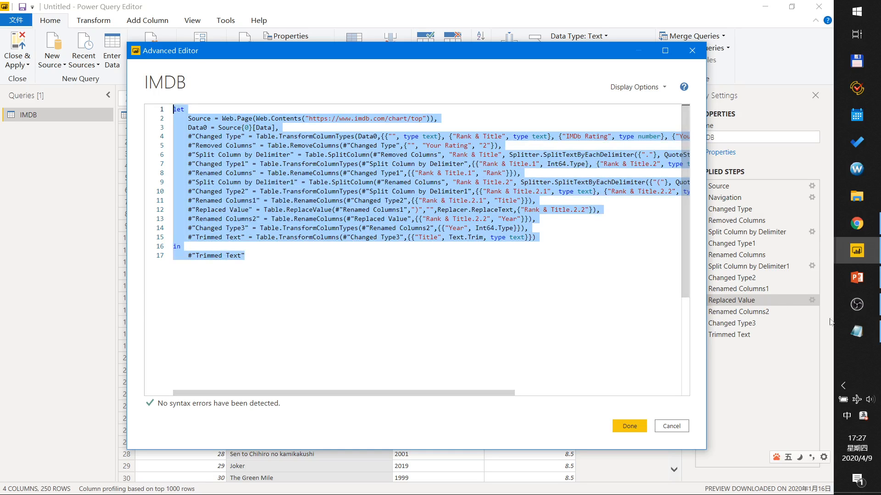
# Switch to Notepad and paste the copied M code into the untitled note, then return and close the Advanced Editor.
pyautogui.click(856, 332)
pyautogui.press('Return')
pyautogui.press('Return')
pyautogui.hotkey('ctrl', 'v')
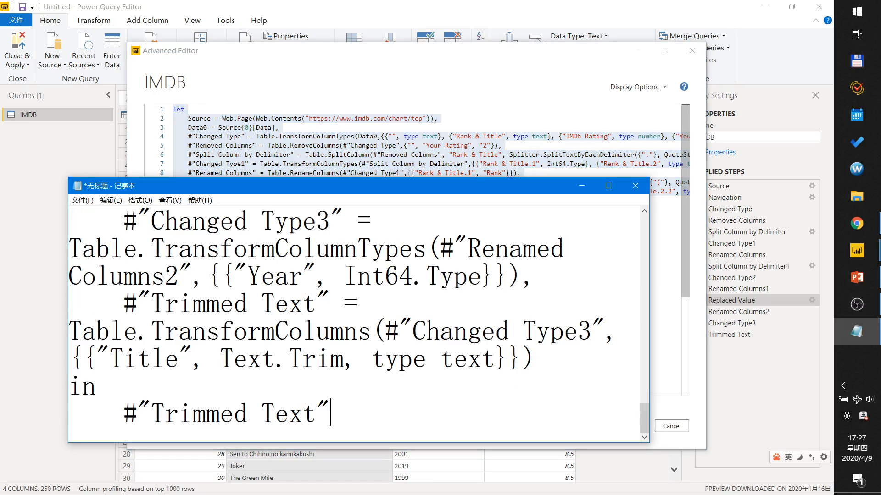
pyautogui.doubleClick(360, 187)
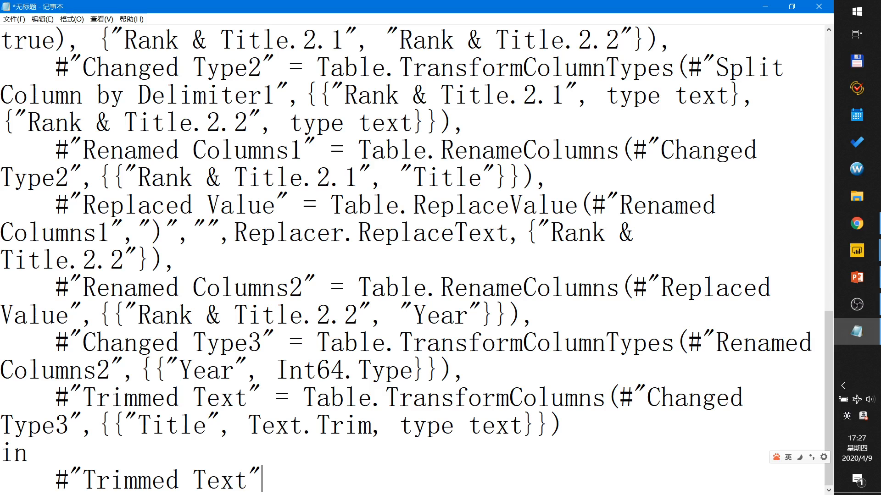
pyautogui.click(765, 6)
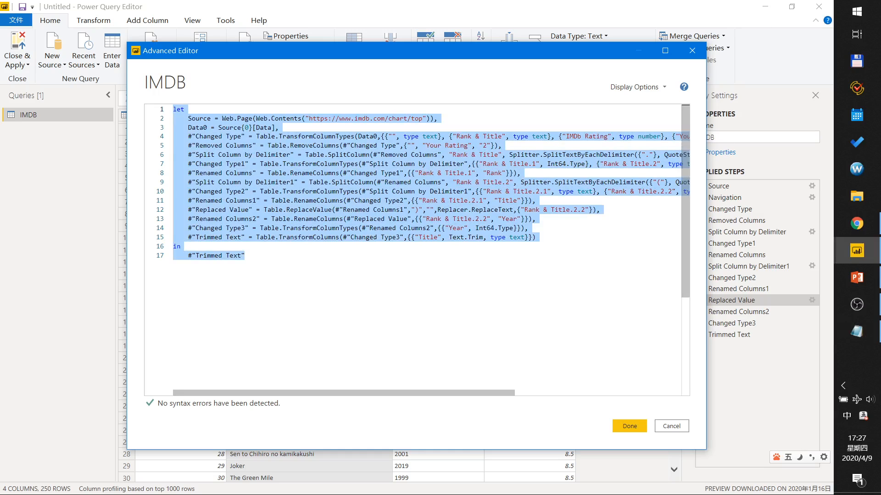
pyautogui.click(693, 50)
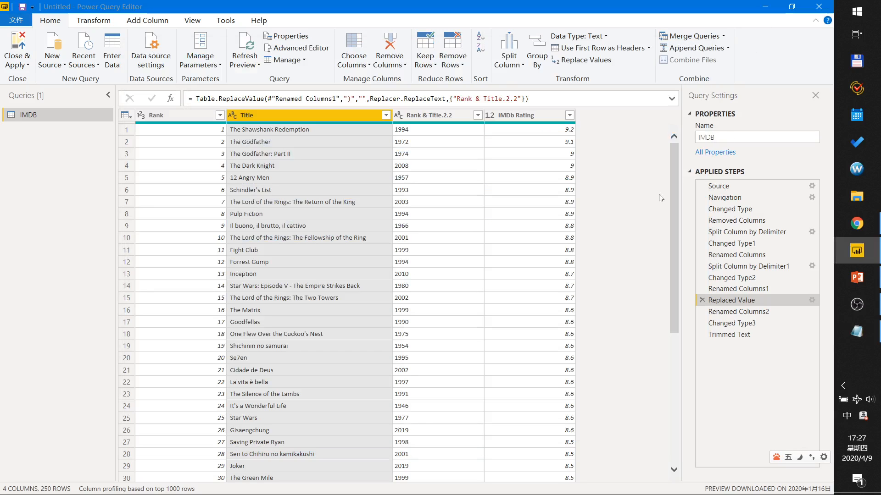
# Delete the applied steps from Trimmed Text back through Changed Type1, keeping Split Column by Delimiter as the last step.
pyautogui.click(702, 335)
pyautogui.click(702, 323)
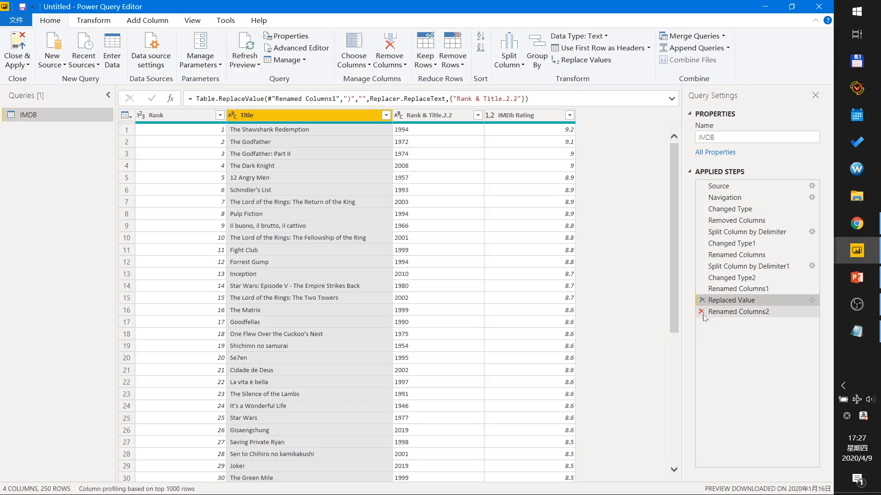
pyautogui.click(702, 311)
pyautogui.click(702, 300)
pyautogui.click(702, 288)
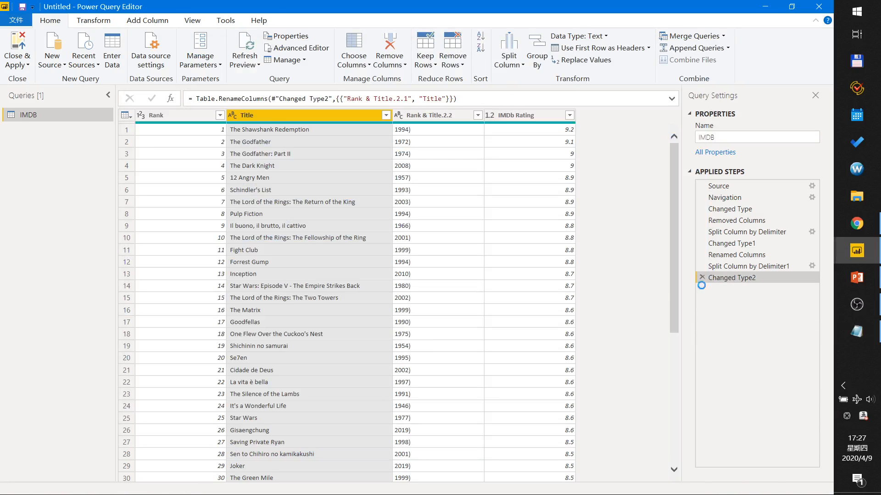
pyautogui.click(702, 277)
pyautogui.click(702, 266)
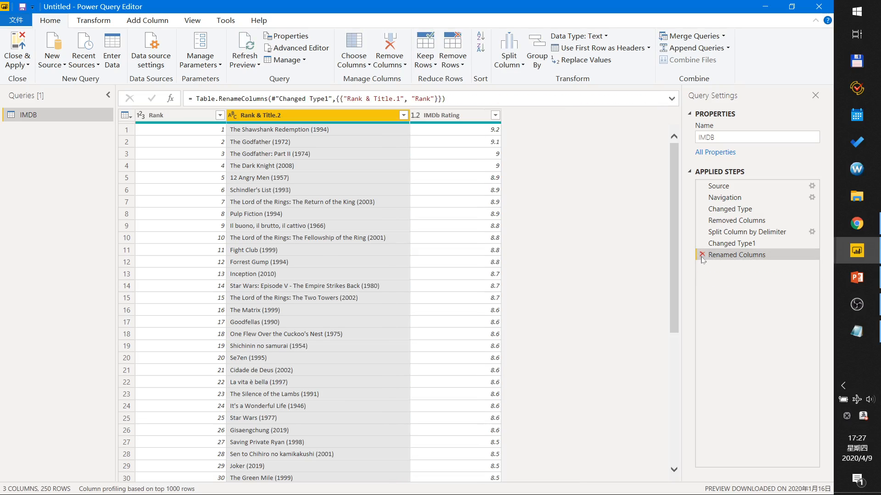
pyautogui.click(701, 255)
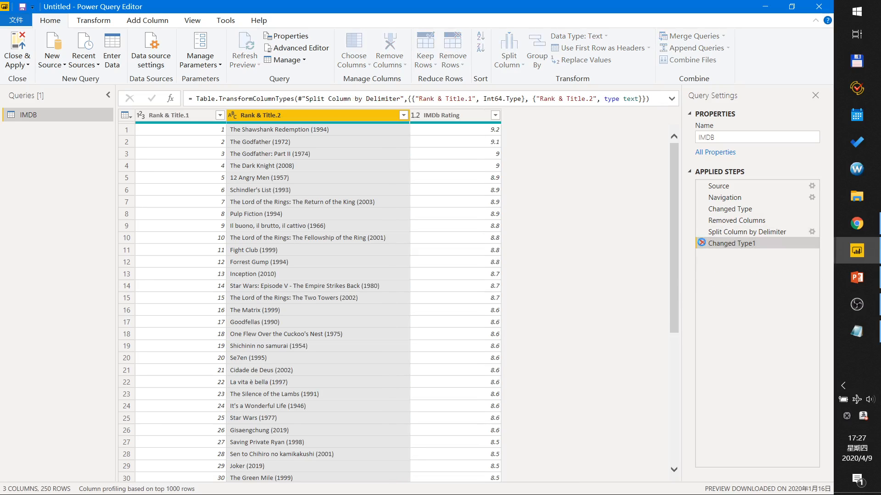
pyautogui.click(701, 243)
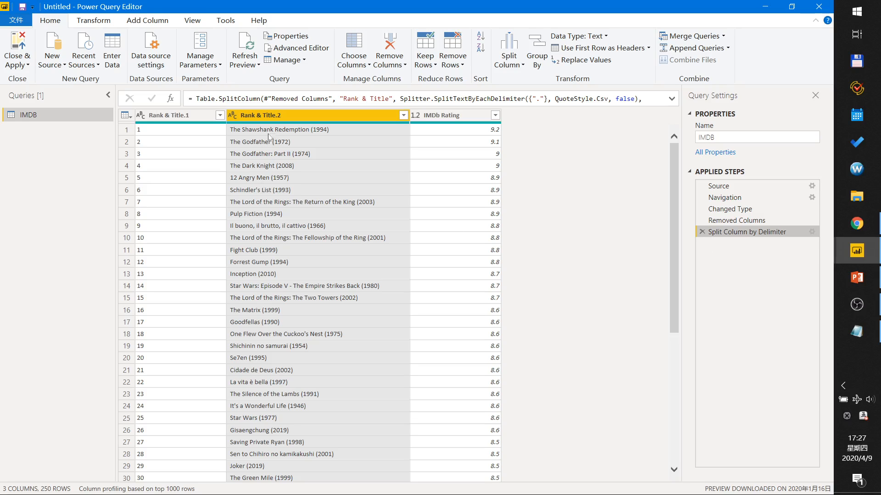
# Replace all the IMDB query's code in the Advanced Editor with the copied M code and apply it.
pyautogui.click(290, 50)
pyautogui.moveTo(294, 173); pyautogui.dragTo(164, 112)
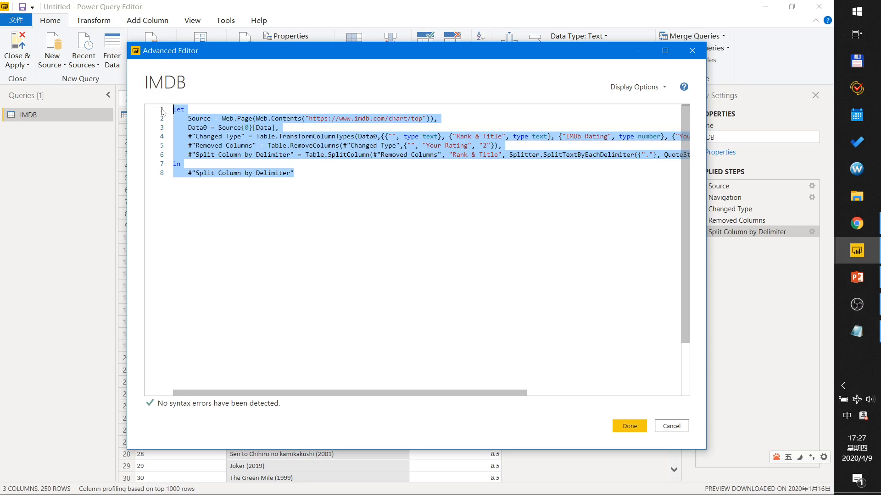
pyautogui.hotkey('ctrl', 'v')
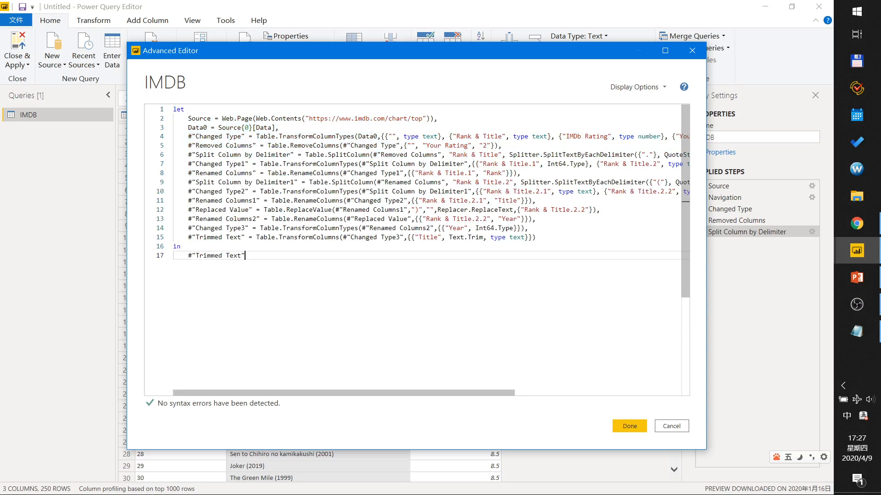
pyautogui.click(630, 426)
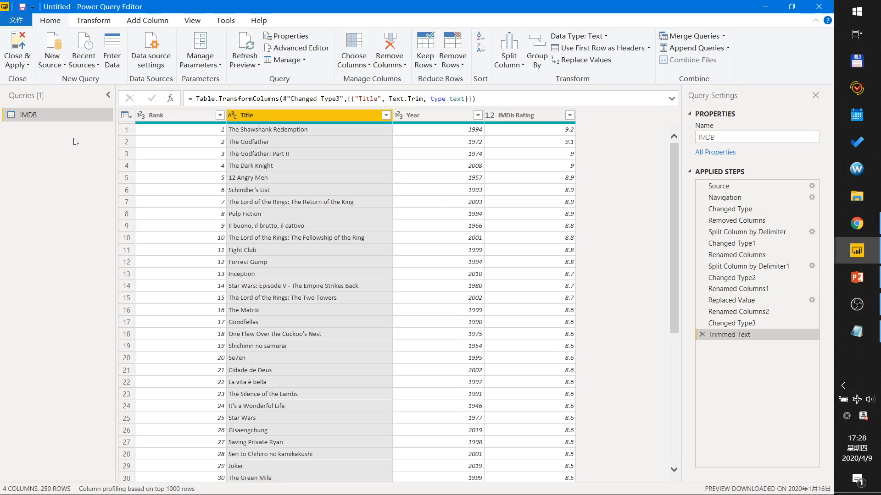
# Close and apply the query, and view the loaded IMDB table in Data view.
pyautogui.click(21, 45)
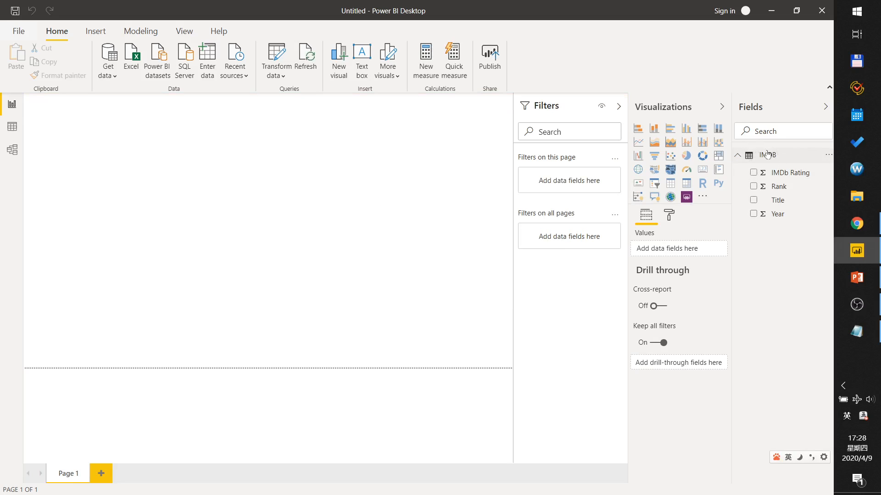
pyautogui.click(10, 132)
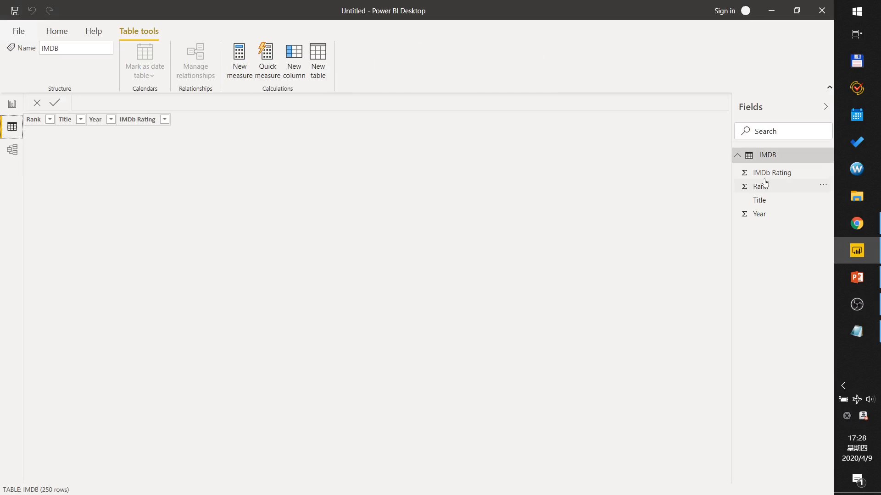
pyautogui.click(762, 159)
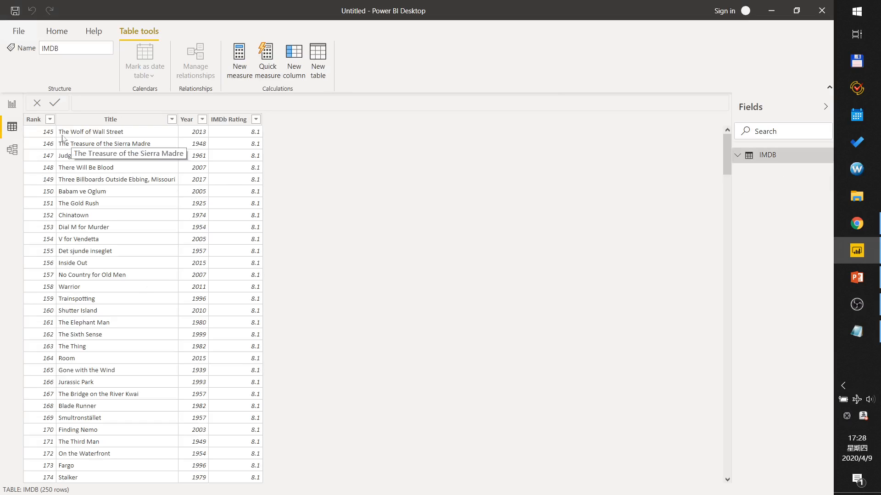
# Add a matrix visual to the Page 1 report canvas and enlarge it to cover most of the visible page.
pyautogui.click(12, 107)
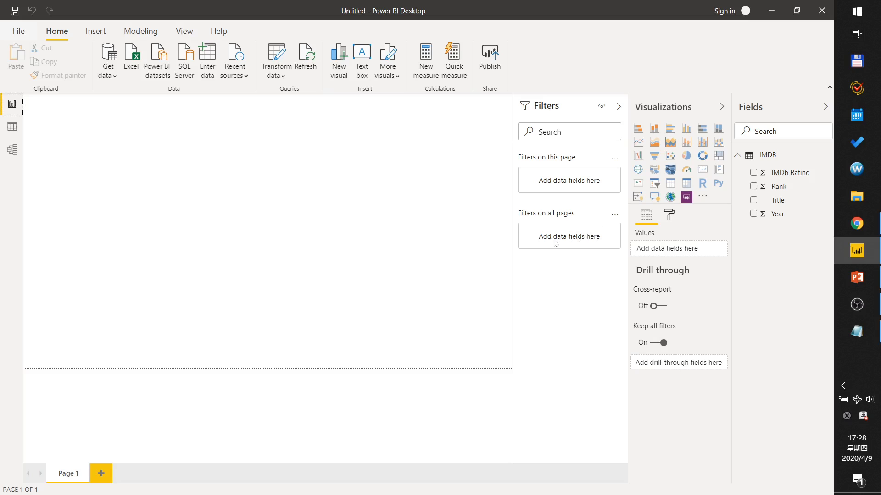
pyautogui.click(689, 188)
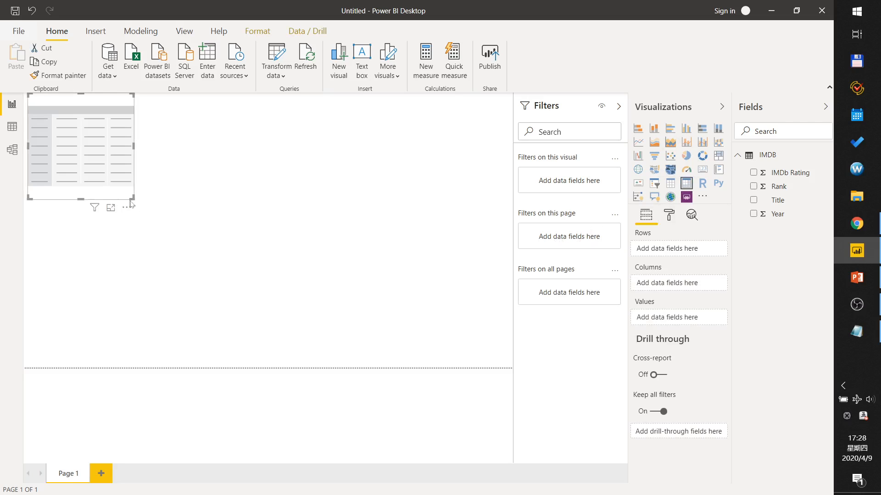
pyautogui.moveTo(132, 199); pyautogui.dragTo(399, 329)
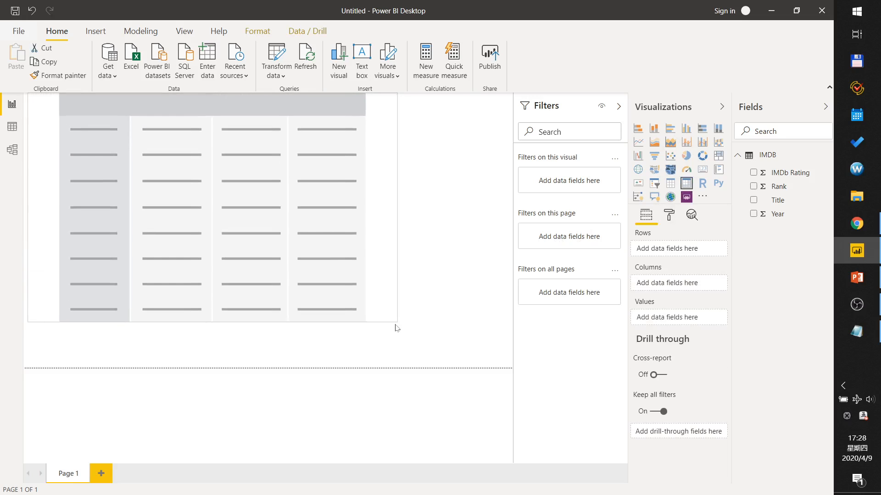
pyautogui.click(400, 328)
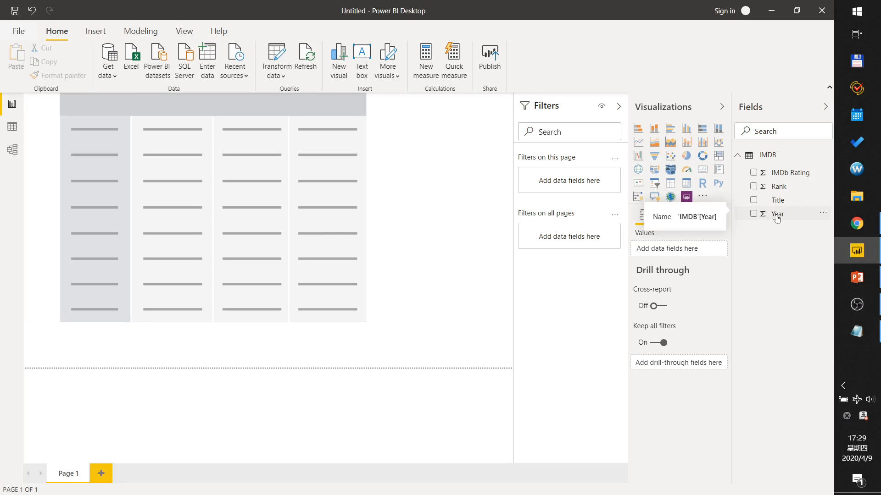
pyautogui.click(257, 205)
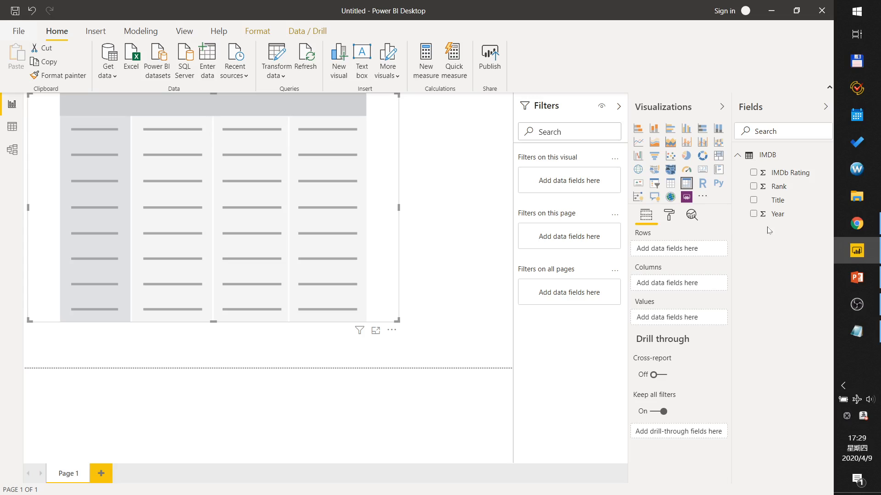
# Assign Year and Title to the matrix rows, in that order, and IMDb Rating to its values.
pyautogui.moveTo(776, 220); pyautogui.dragTo(673, 252)
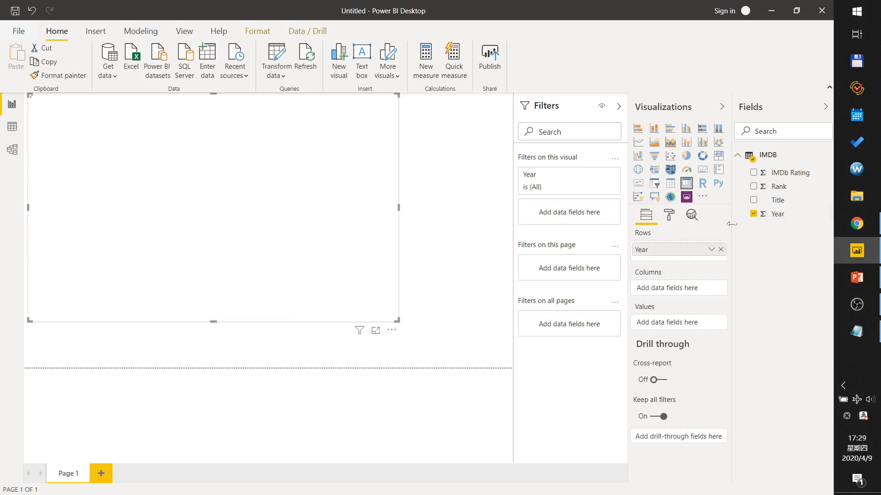
pyautogui.moveTo(778, 202); pyautogui.dragTo(674, 258)
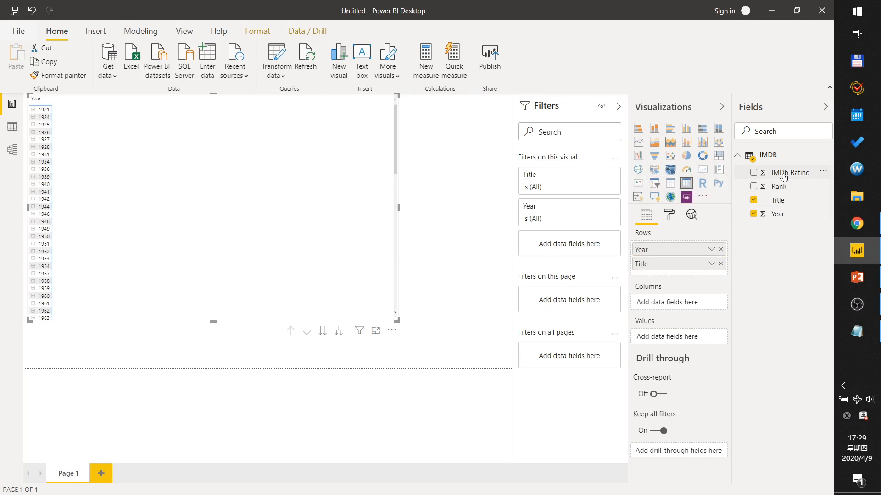
pyautogui.moveTo(784, 177); pyautogui.dragTo(675, 339)
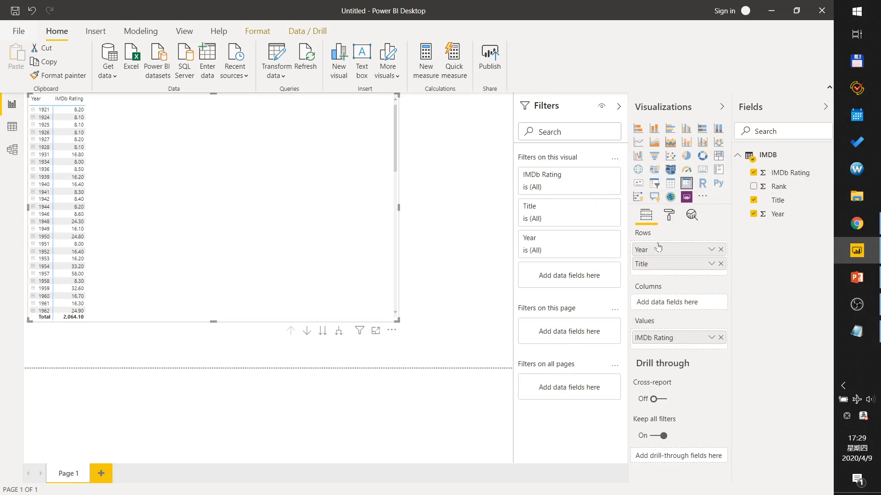
# Set the matrix's grid text size to 20 pt.
pyautogui.click(669, 216)
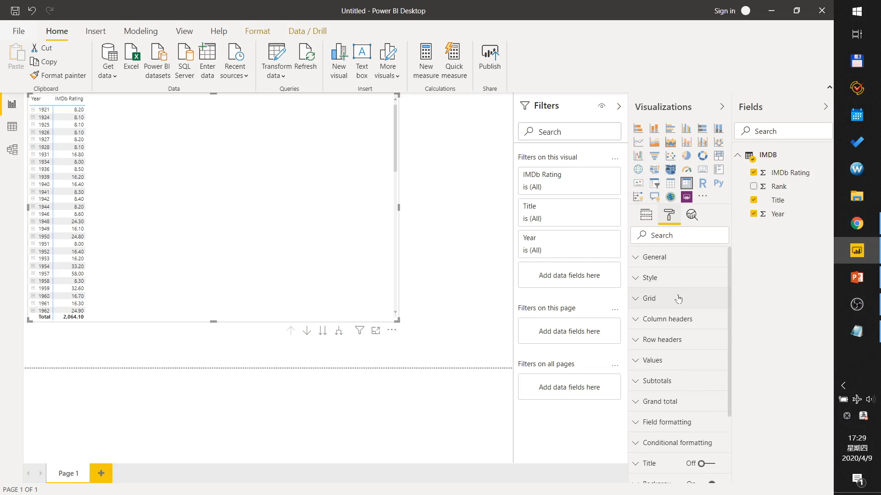
pyautogui.click(656, 298)
pyautogui.scroll(-5, 663, 339)
pyautogui.click(640, 301)
pyautogui.write('20')
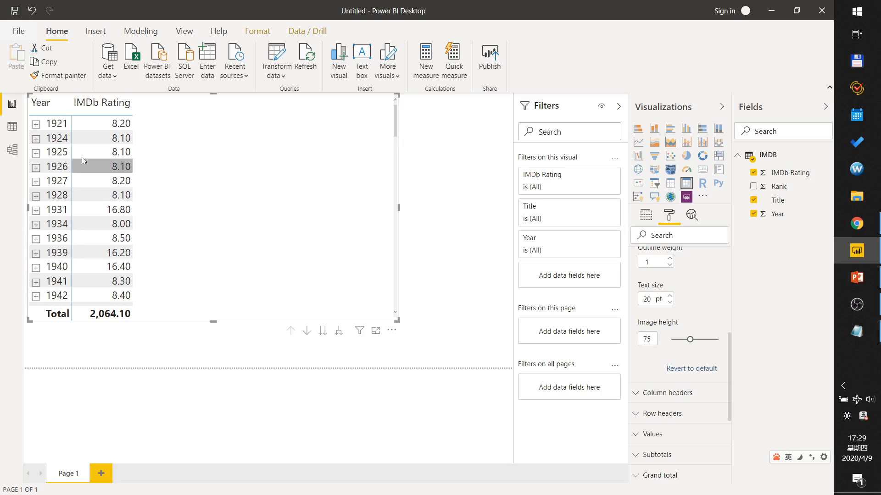
# Expand the 1921 and 1931 rows of the matrix to show their film titles.
pyautogui.click(36, 124)
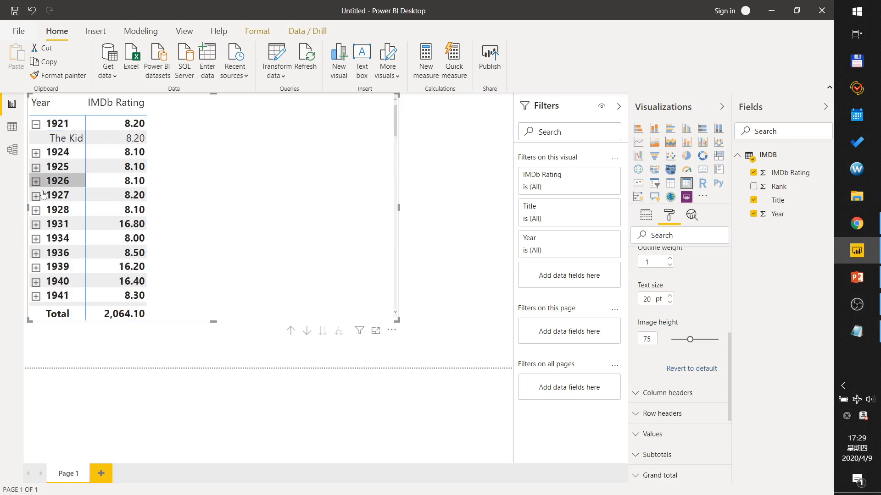
pyautogui.click(36, 225)
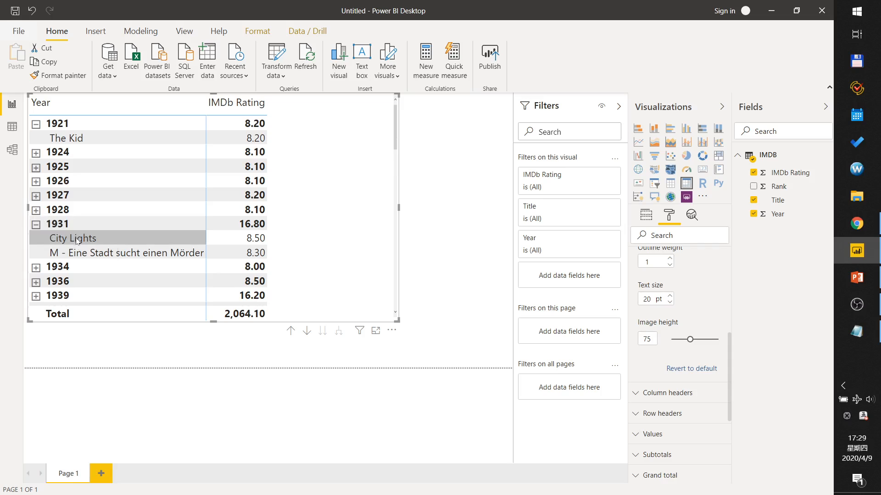